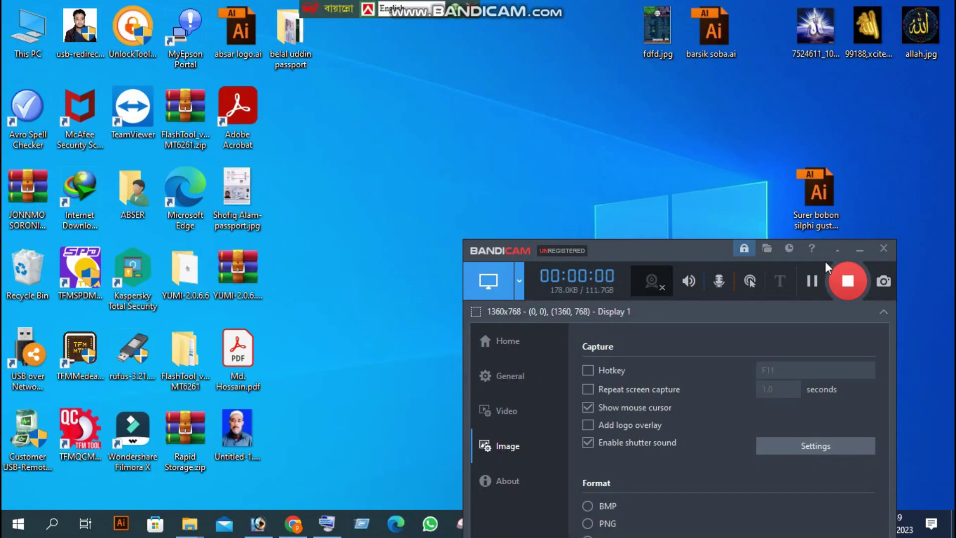
- Minimise the Bandicam recorder and refresh the desktop three times
left_click(860, 248)
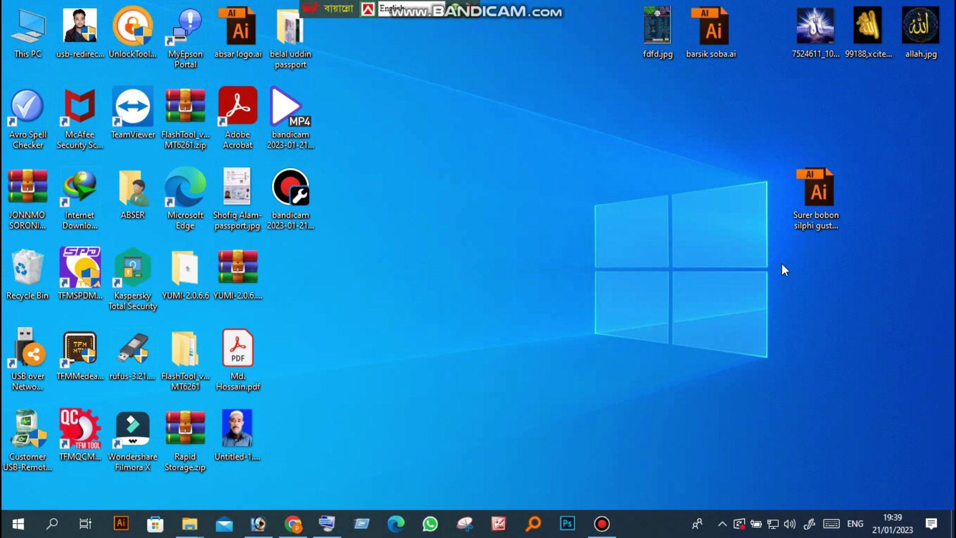
right_click(467, 192)
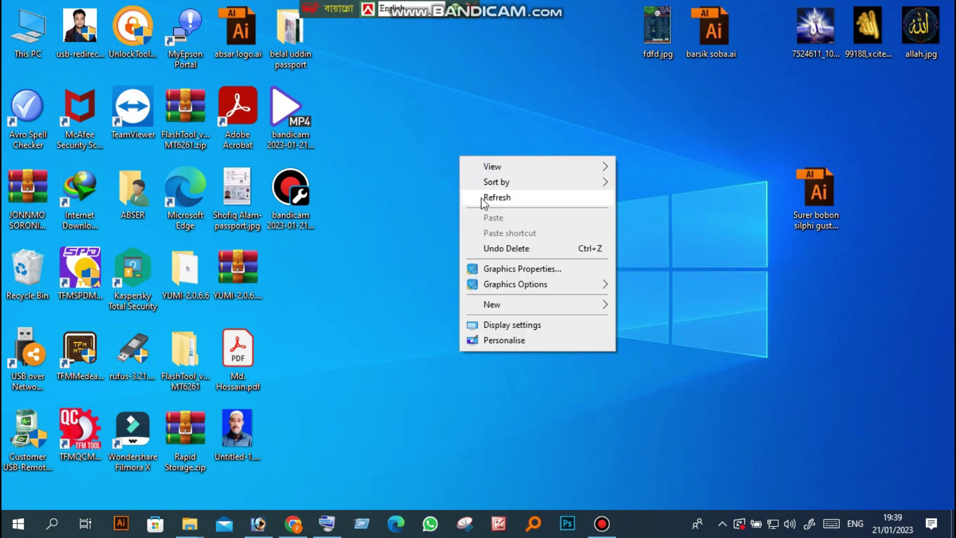
left_click(480, 209)
right_click(480, 216)
left_click(485, 211)
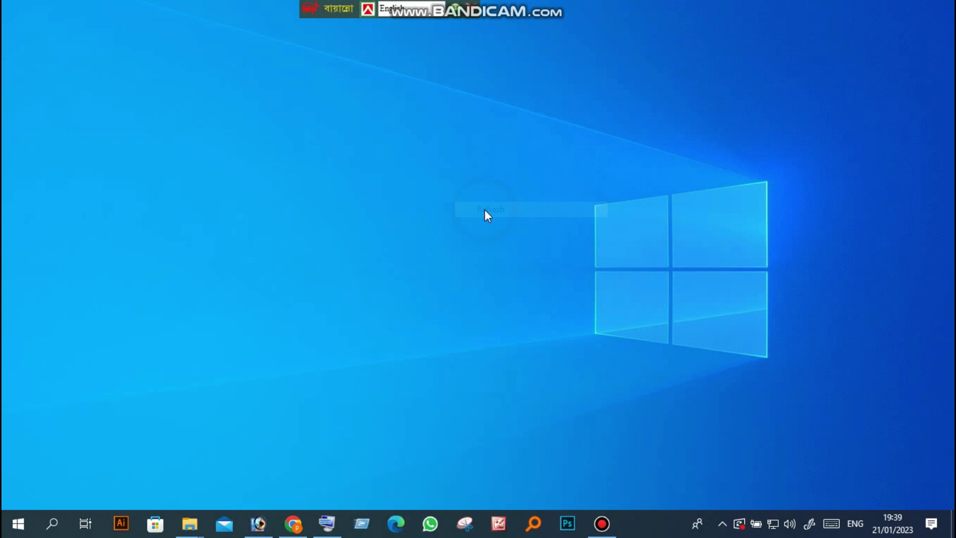
right_click(460, 206)
left_click(462, 201)
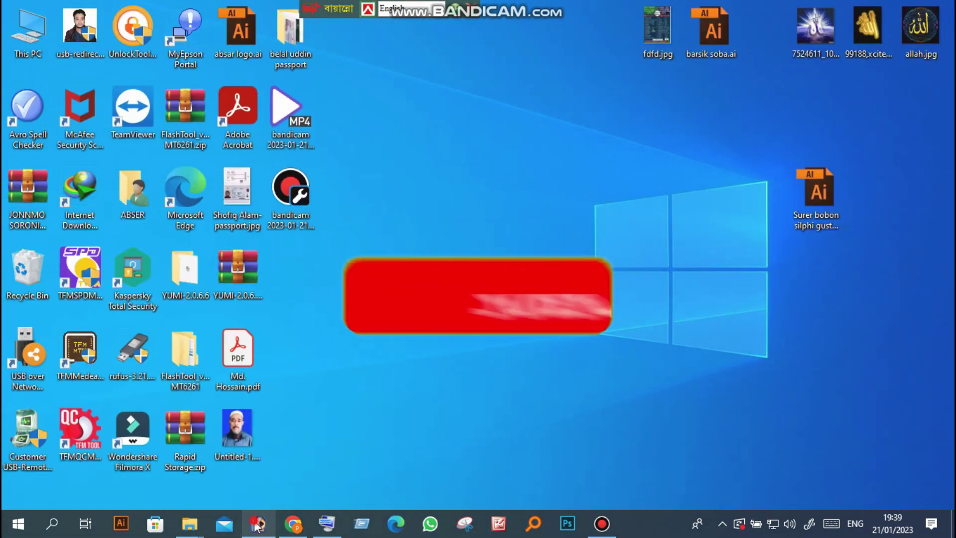
- Switch to Photoshop and close the Untitled-1 passport sheet without saving
left_click(258, 523)
left_click(558, 63)
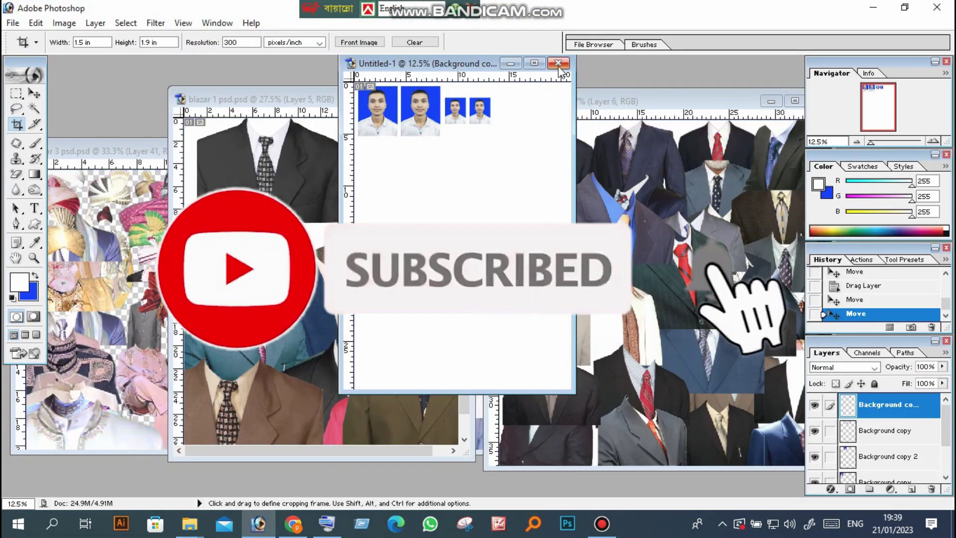
left_click(476, 204)
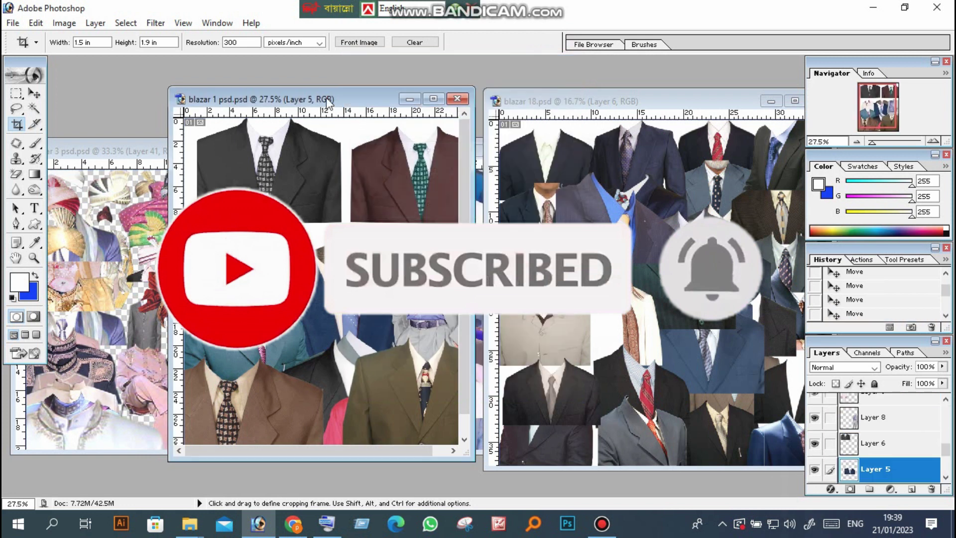
- Bring blazar 3 forward and fit it in view, then maximise blazar 1 psd
left_click_drag(299, 99, 480, 86)
left_click(306, 179)
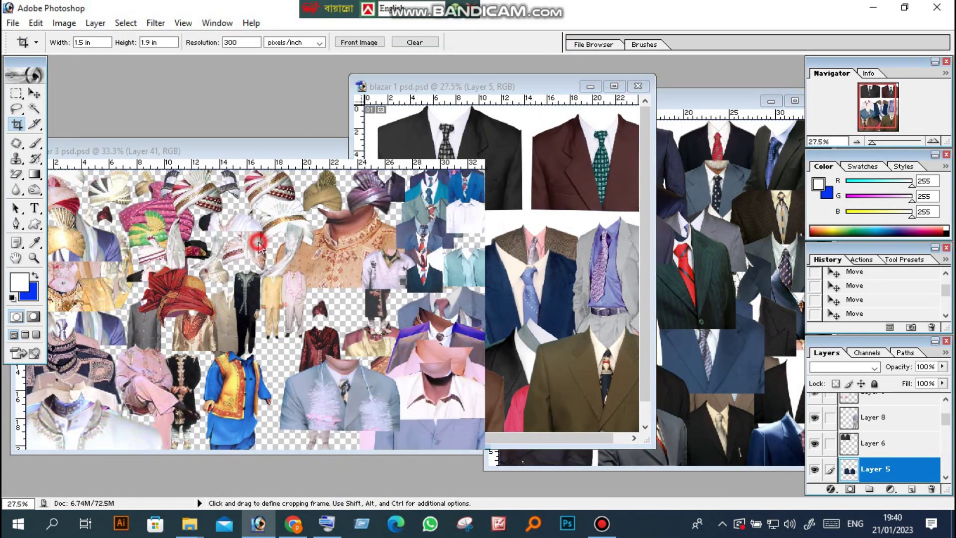
left_click_drag(256, 149, 327, 140)
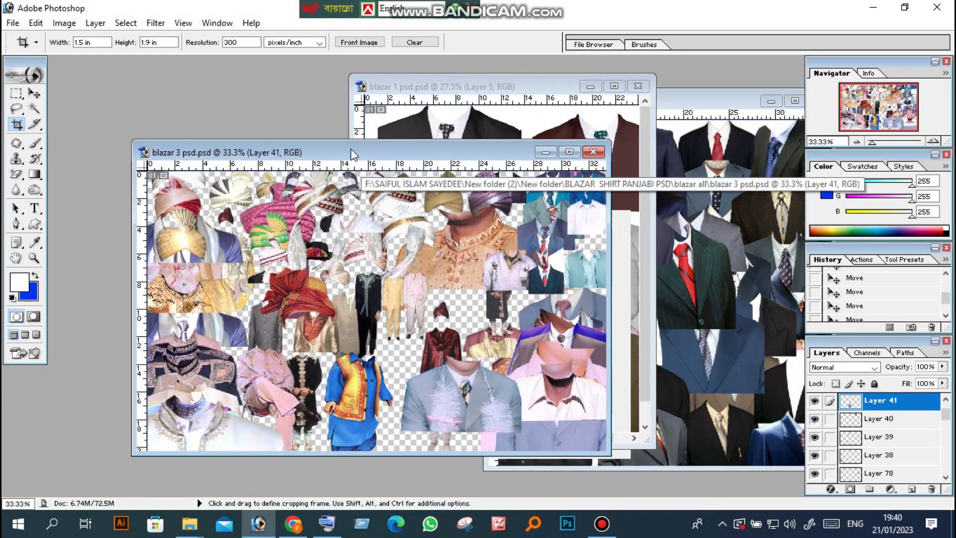
key("ctrl+0")
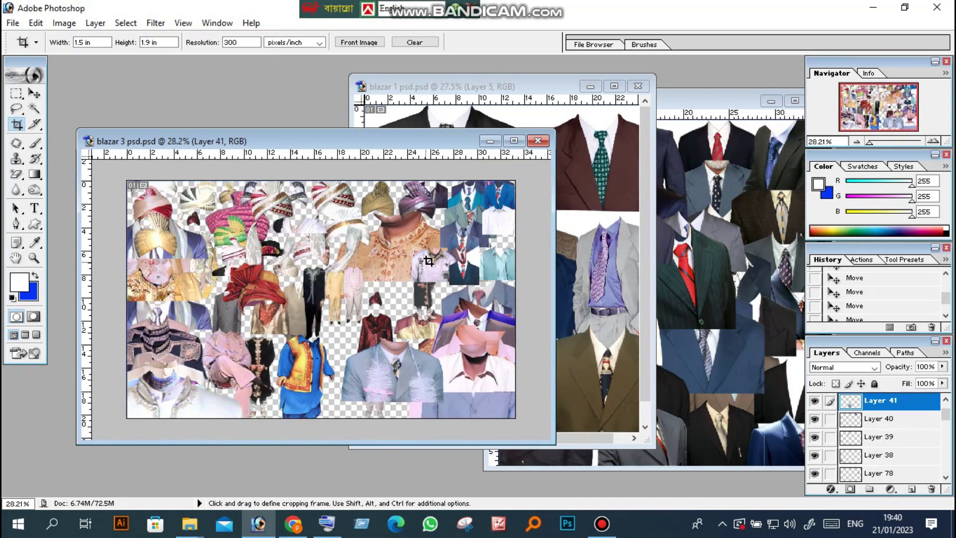
left_click(34, 93)
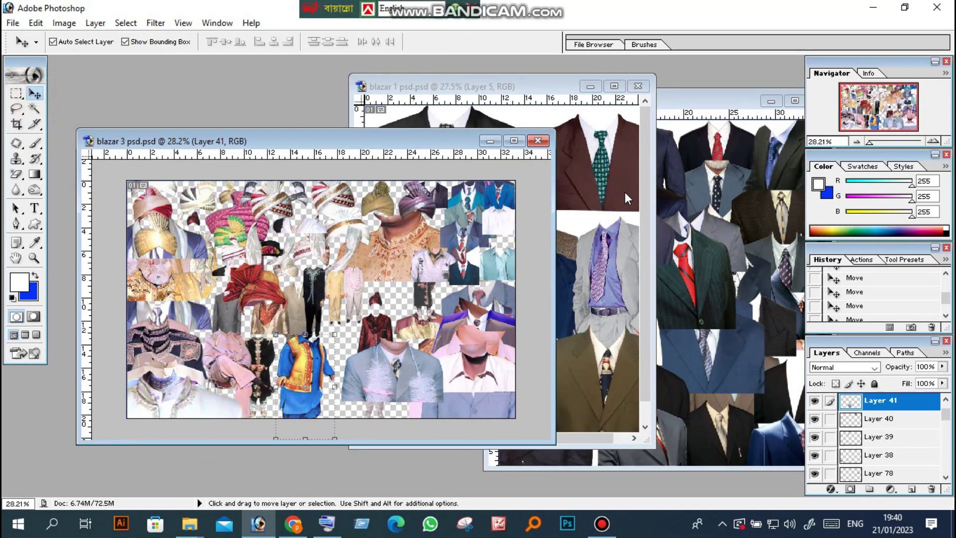
left_click(626, 198)
left_click(614, 86)
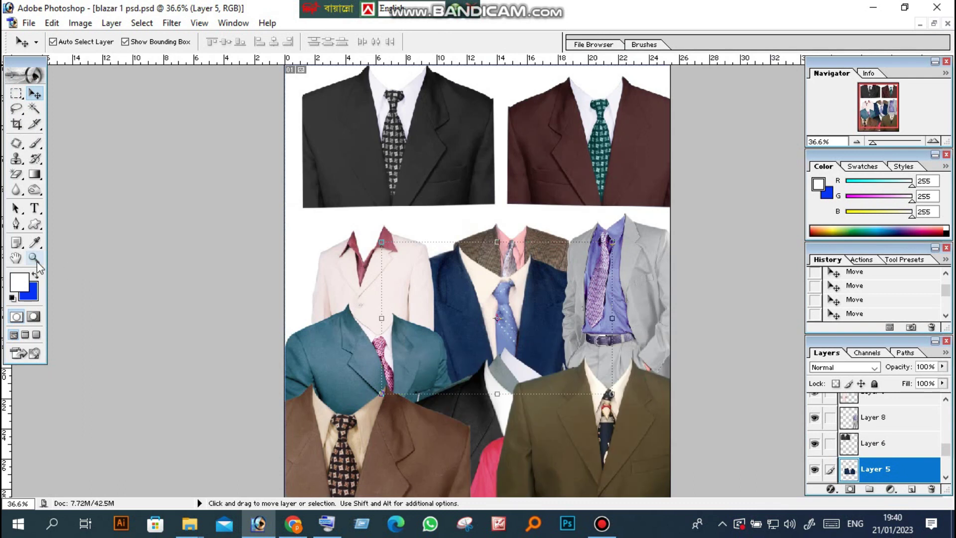
- Zoom into the black suit on blazar 1, then Fit On Screen again
left_click(35, 260)
left_click(361, 195)
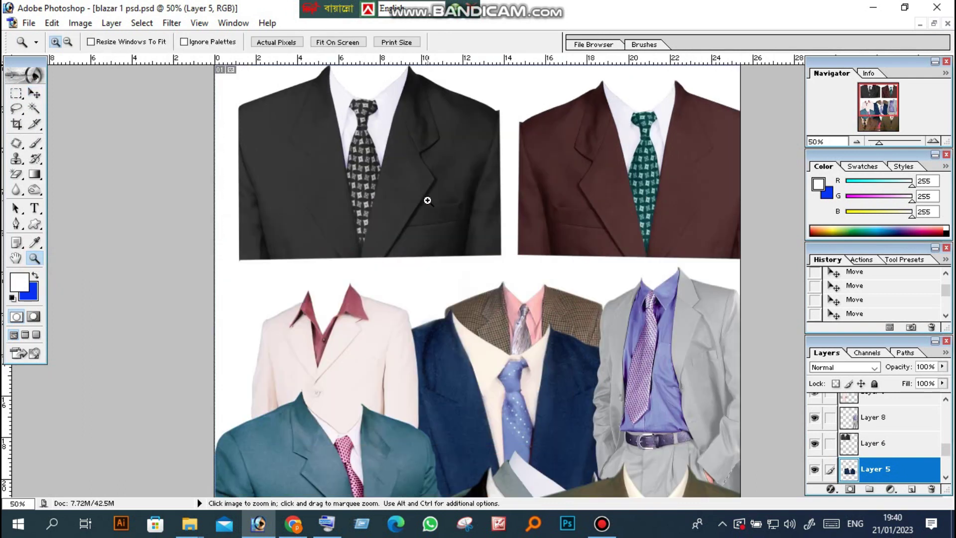
scroll(433, 235, "down", 2)
scroll(448, 284, "down", 2)
scroll(422, 284, "down", 2)
scroll(415, 289, "up", 1)
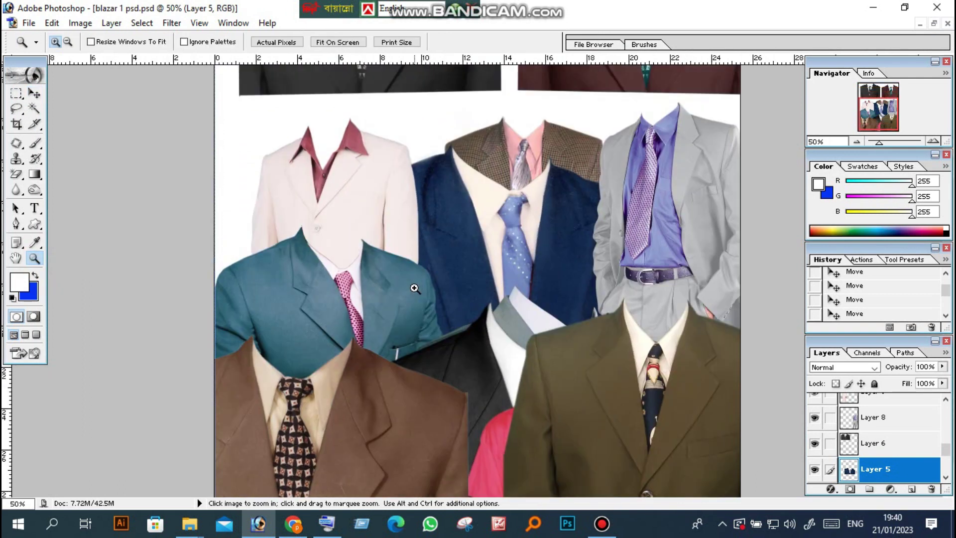
scroll(415, 288, "up", 2)
scroll(416, 269, "up", 1)
right_click(416, 267)
left_click(438, 278)
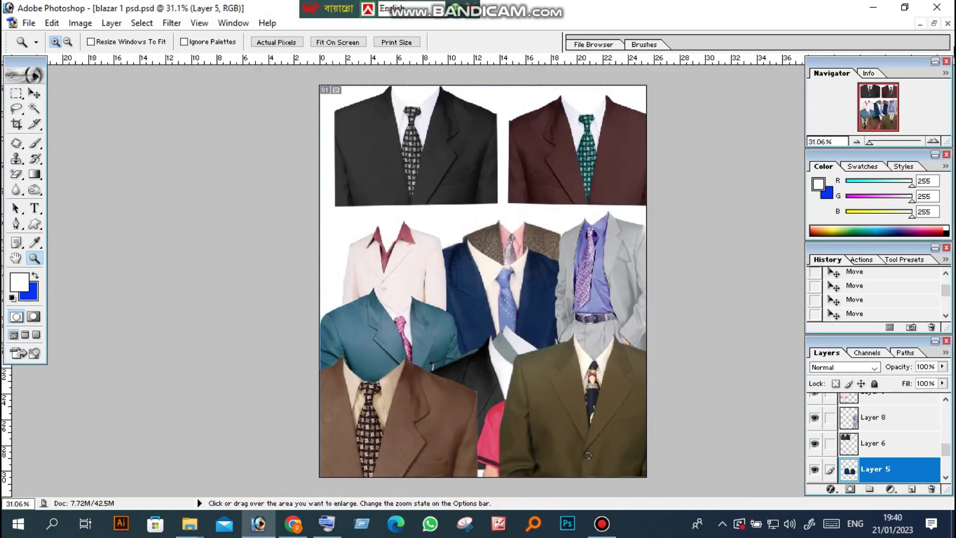
- Restore floating windows, shift blazar 1 left and bring blazar 18.psd forward
left_click(934, 24)
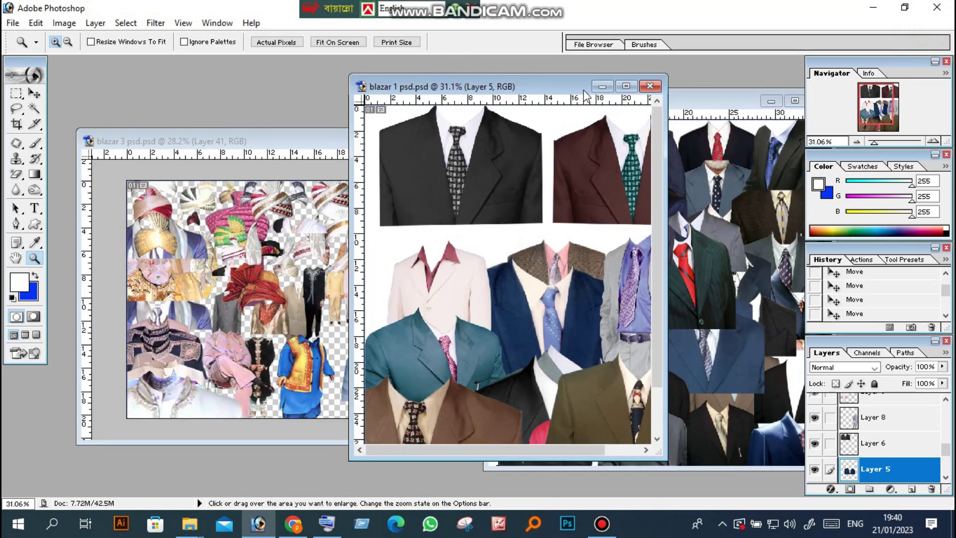
left_click_drag(587, 95, 399, 102)
left_click_drag(690, 105, 449, 94)
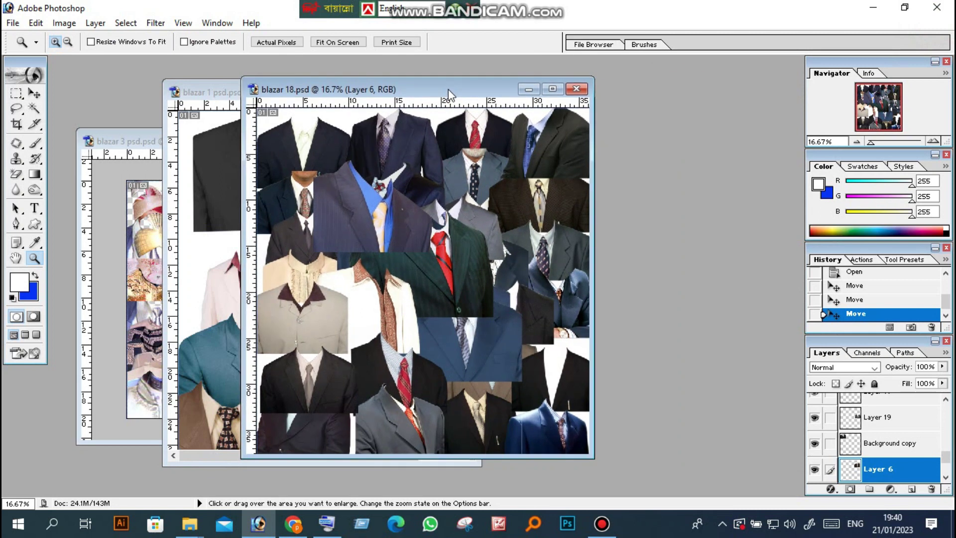
- Maximise blazar 18.psd and zoom in on its suits to 33.3%
left_click(554, 88)
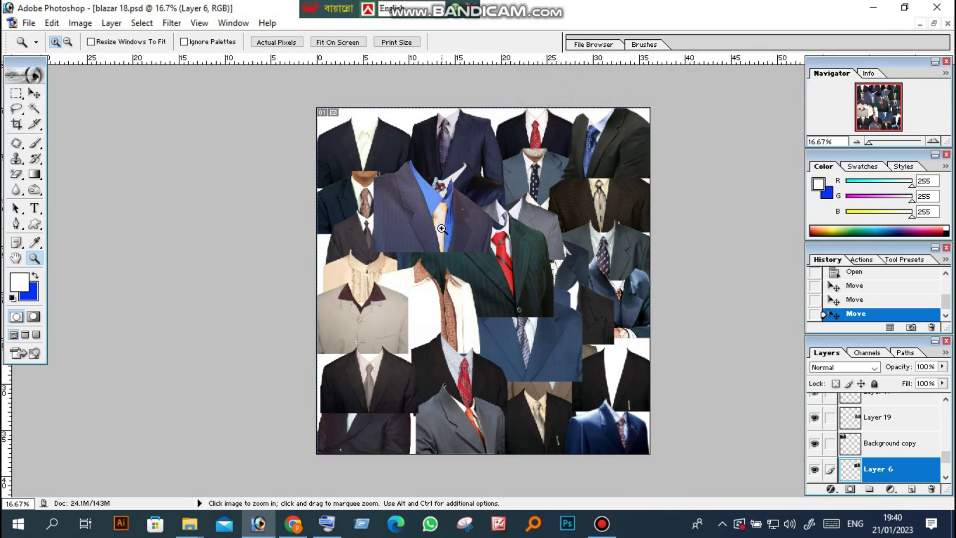
left_click(442, 228, "alt")
left_click(435, 286)
left_click(438, 322, "alt")
key("ctrl+0")
left_click(443, 324)
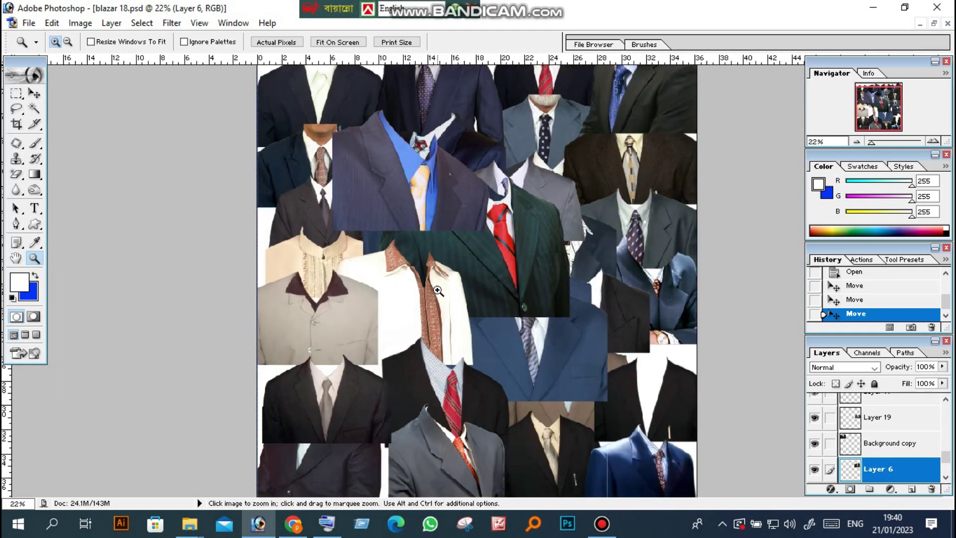
left_click(433, 184)
left_click(527, 147)
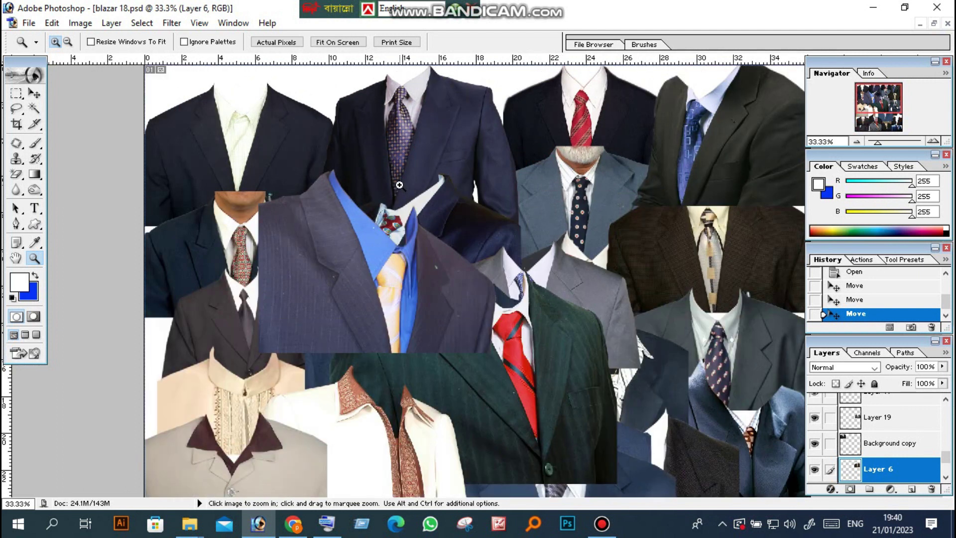
- Scroll up and down through the enlarged blazar 18 collage to inspect the suits
scroll(400, 185, "down", 1)
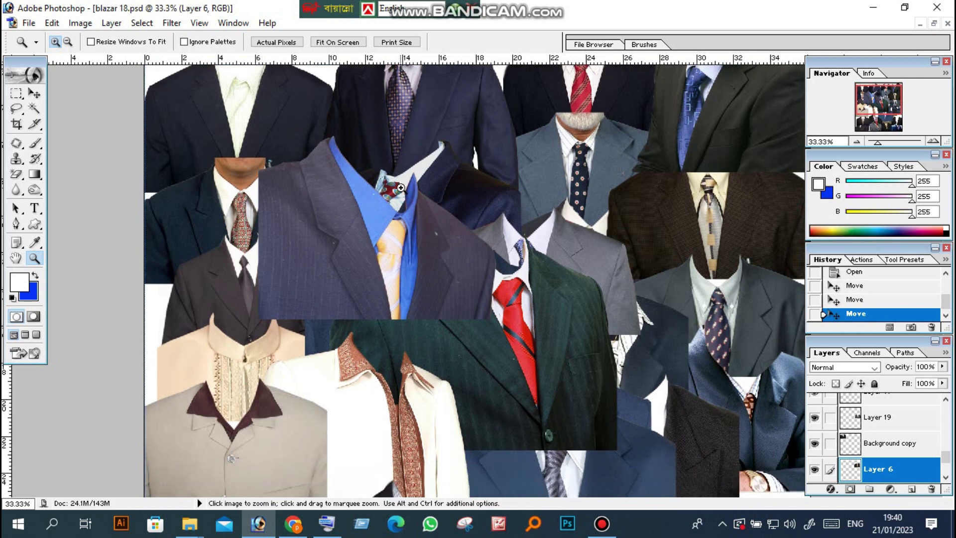
scroll(405, 197, "down", 1)
scroll(407, 232, "up", 1)
scroll(407, 239, "up", 1)
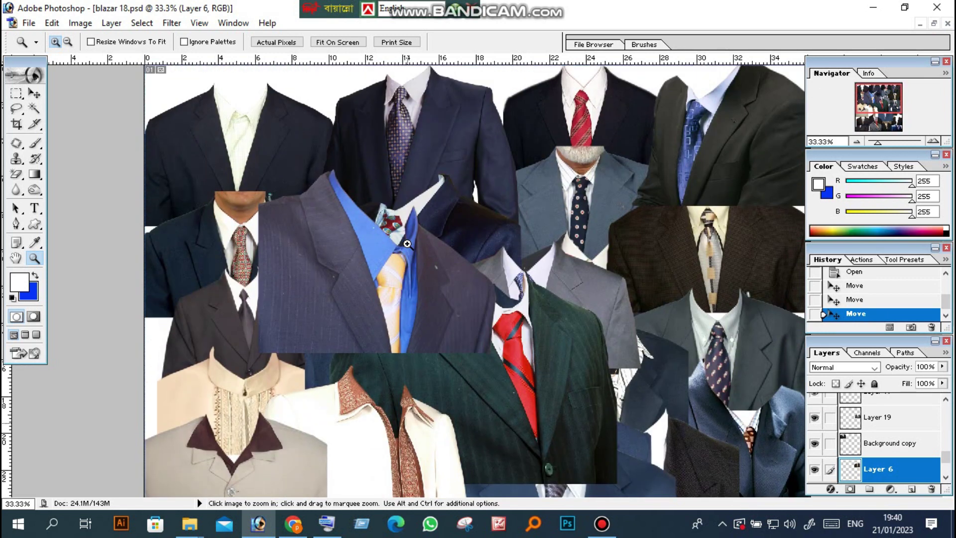
scroll(407, 244, "down", 1)
scroll(406, 246, "down", 2)
scroll(420, 261, "down", 3)
scroll(427, 262, "down", 2)
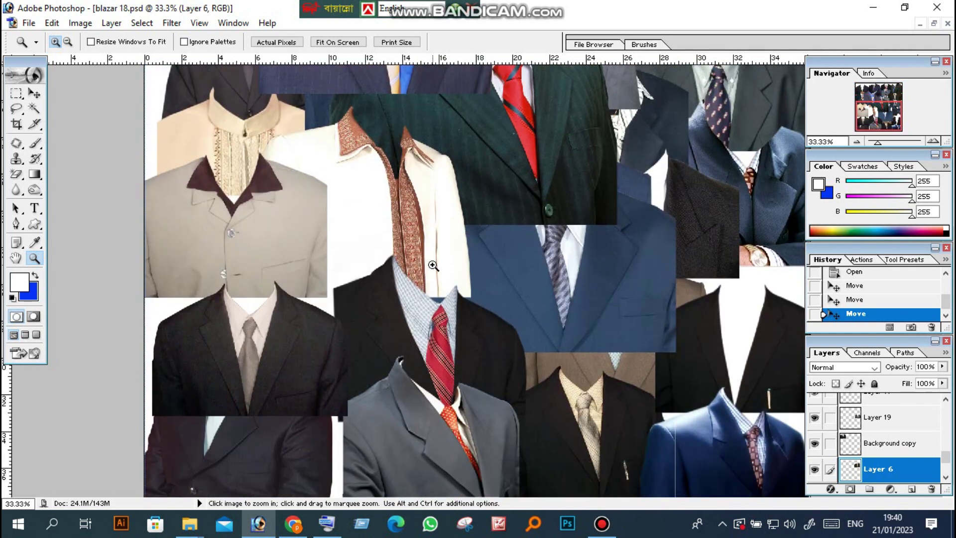
scroll(436, 270, "up", 5)
scroll(435, 270, "up", 2)
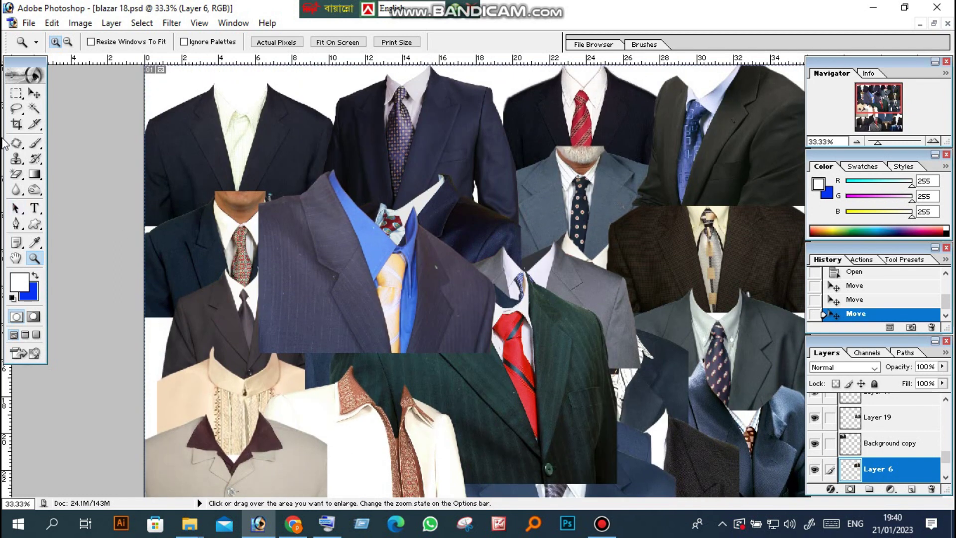
left_click(35, 94)
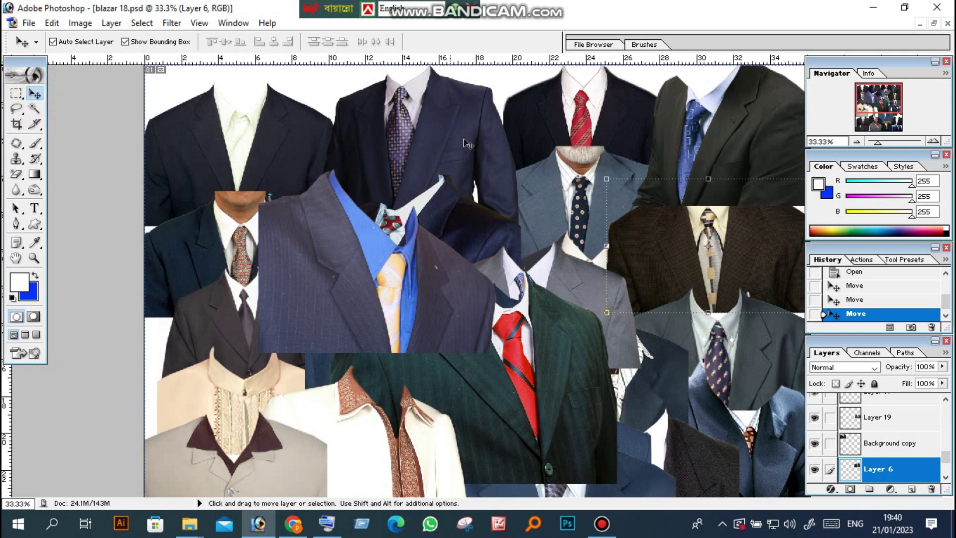
- Move the striped grey suit to the left edge and the green pinstripe suit to the centre, shifting other suits too
mouse_move(599, 102)
left_mouse_down()
mouse_move(565, 78)
mouse_move(589, 125)
mouse_move(595, 110)
mouse_move(603, 120)
left_mouse_up()
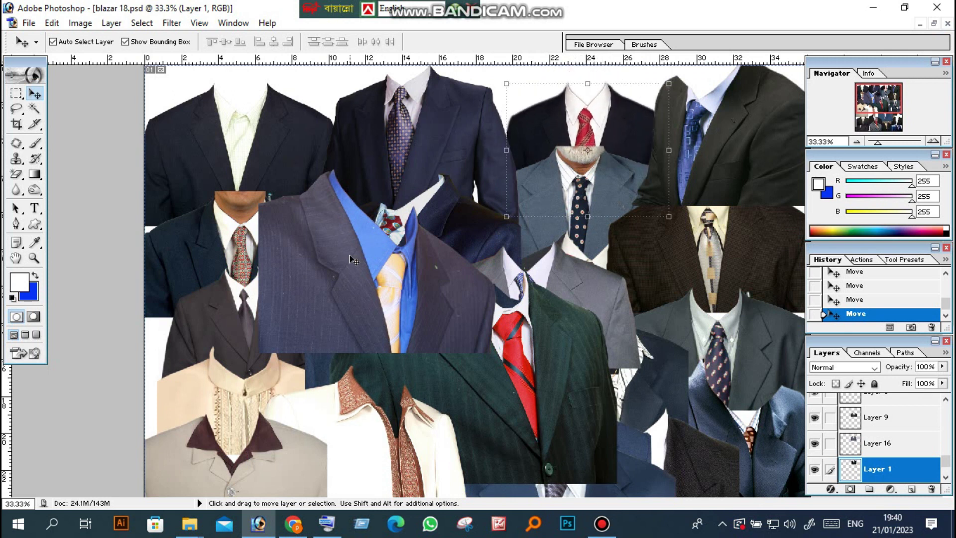
left_click_drag(353, 259, 306, 256)
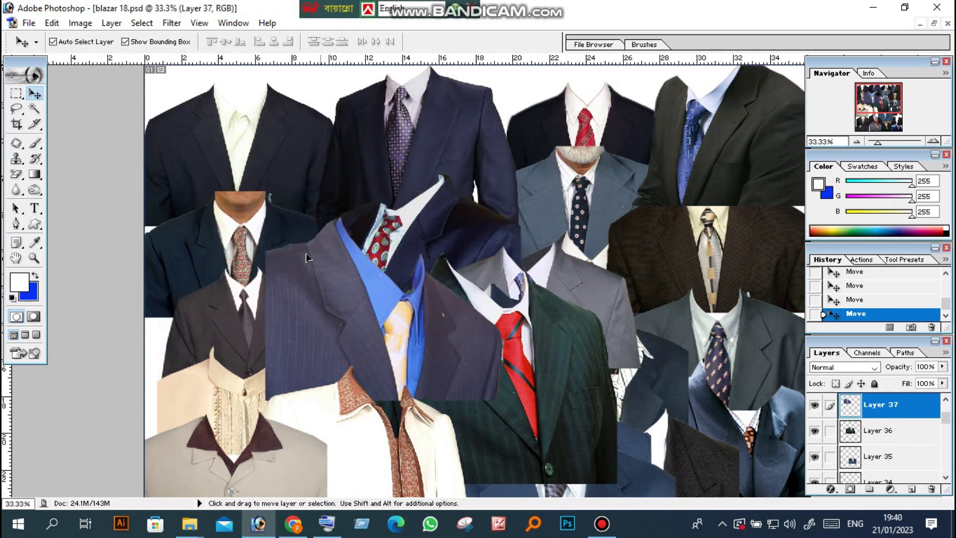
left_click_drag(306, 256, 187, 273)
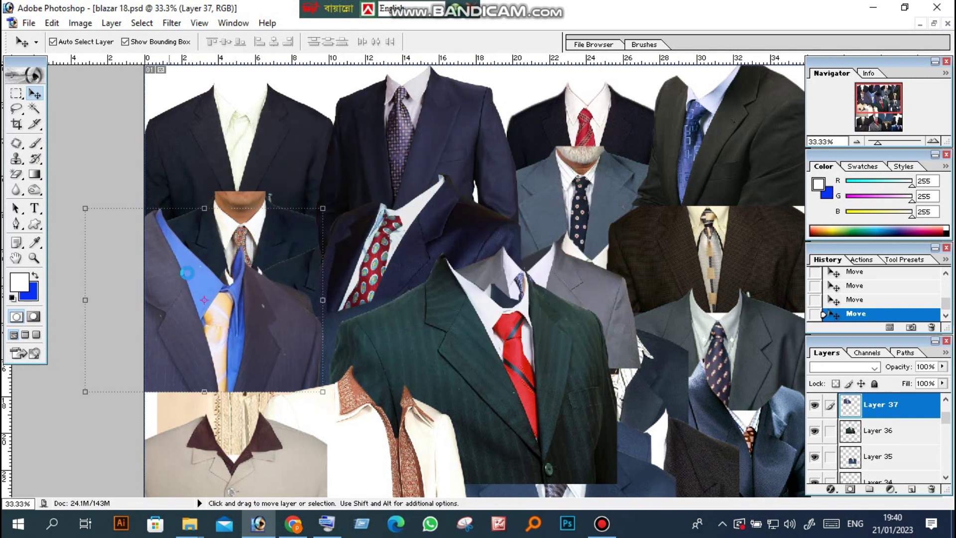
left_click_drag(440, 323, 610, 404)
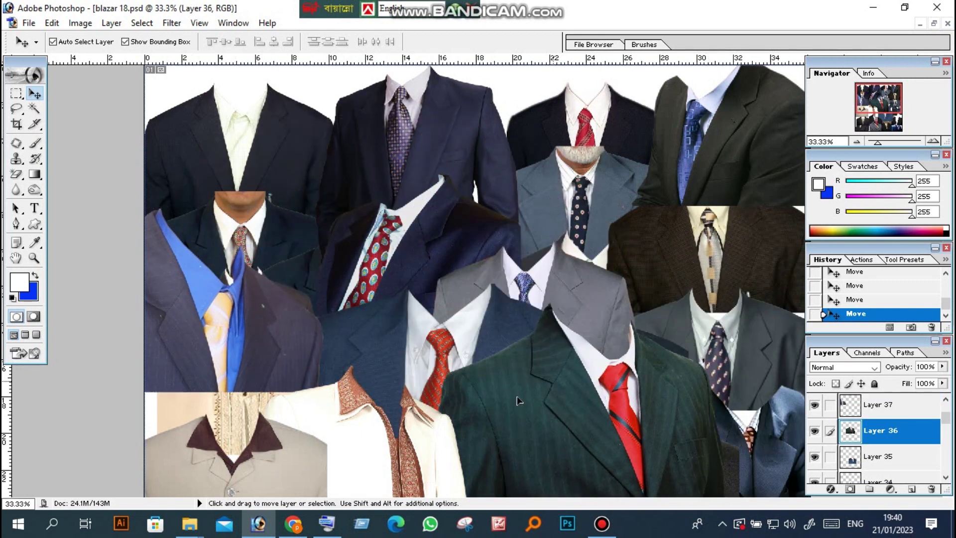
mouse_move(559, 278)
left_mouse_down()
mouse_move(533, 201)
mouse_move(383, 147)
left_mouse_up()
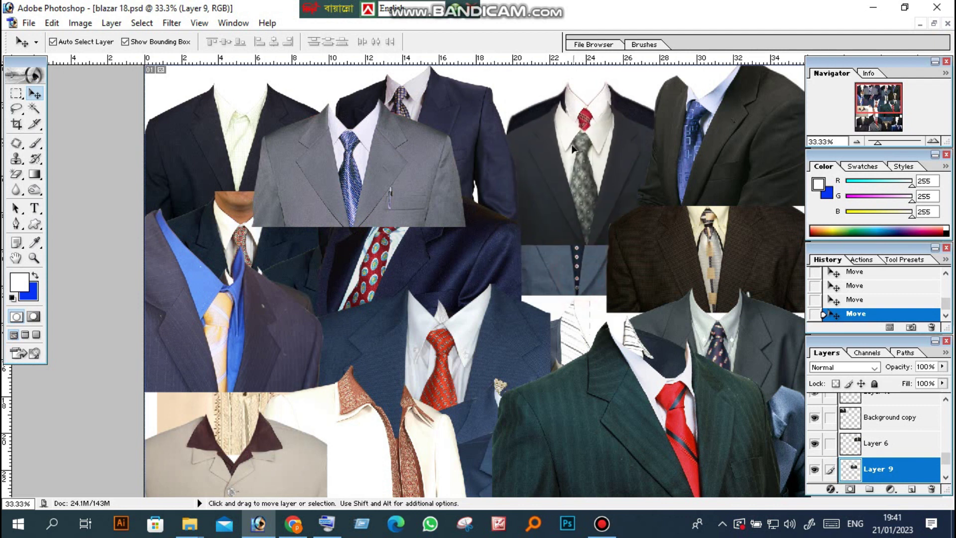
left_click_drag(581, 279, 587, 122)
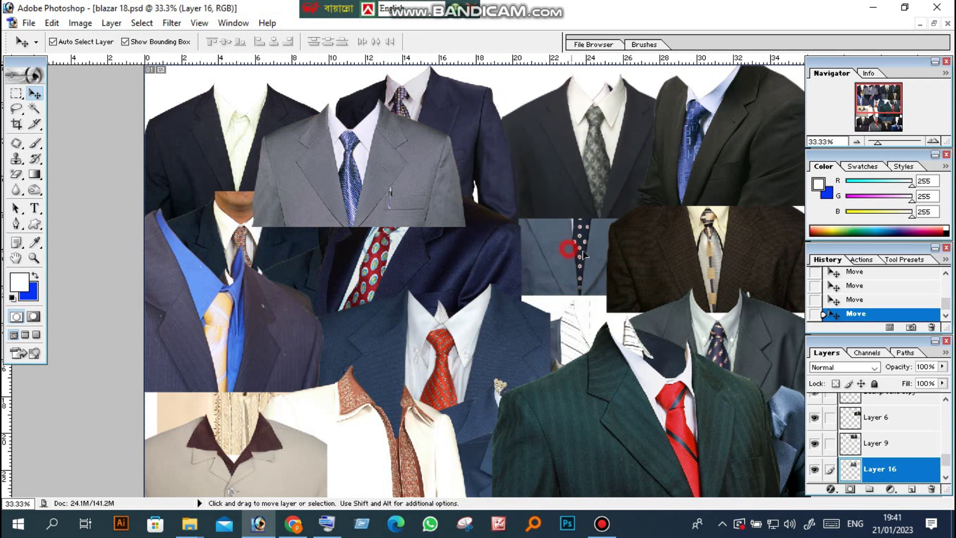
left_click_drag(584, 255, 575, 263)
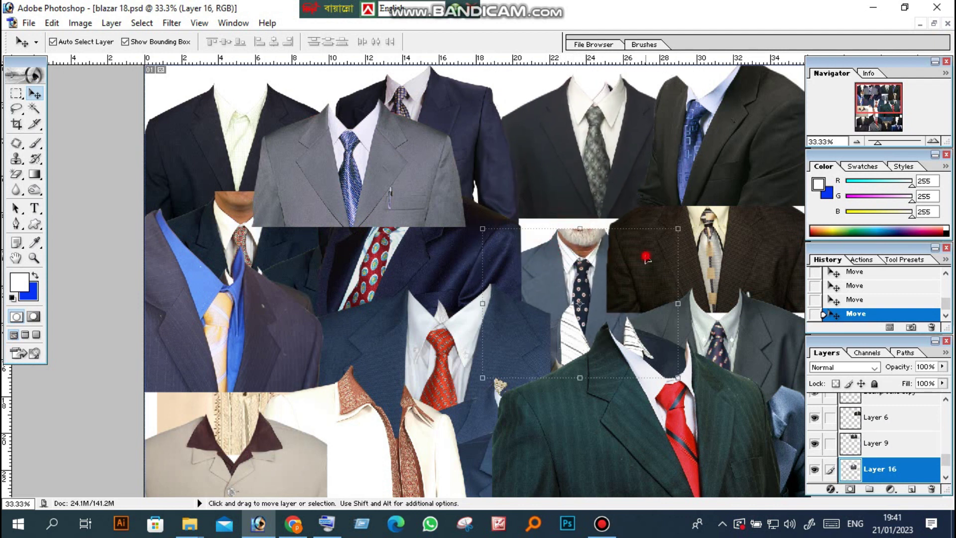
left_click_drag(646, 258, 729, 274)
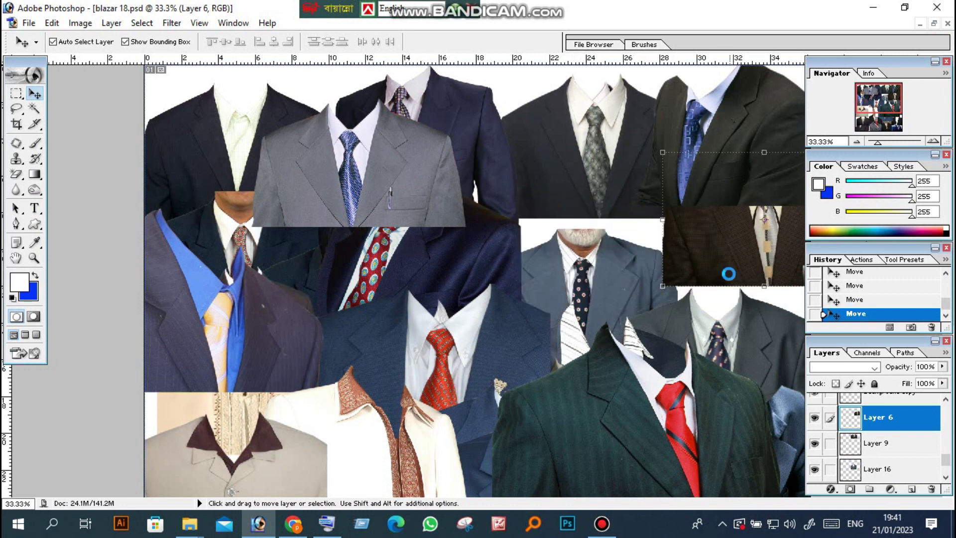
left_click_drag(753, 339, 756, 256)
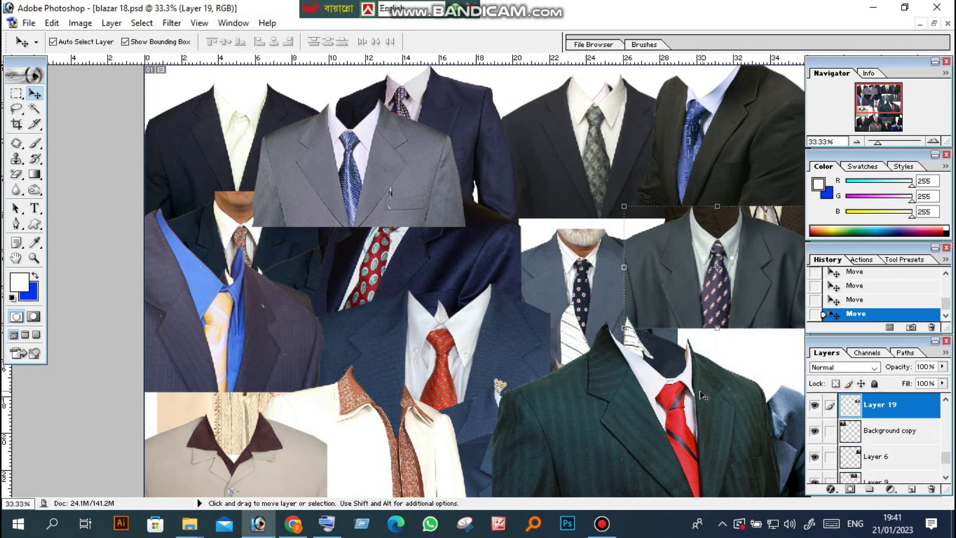
mouse_move(666, 412)
left_mouse_down()
mouse_move(430, 329)
mouse_move(355, 327)
left_mouse_up()
- Reposition the blue suits, the grey red-dotted-tie suit top-left, and the grey patterned-tie suit centre
mouse_move(605, 430)
left_mouse_down()
mouse_move(702, 335)
mouse_move(769, 335)
left_mouse_up()
left_click_drag(535, 458, 685, 264)
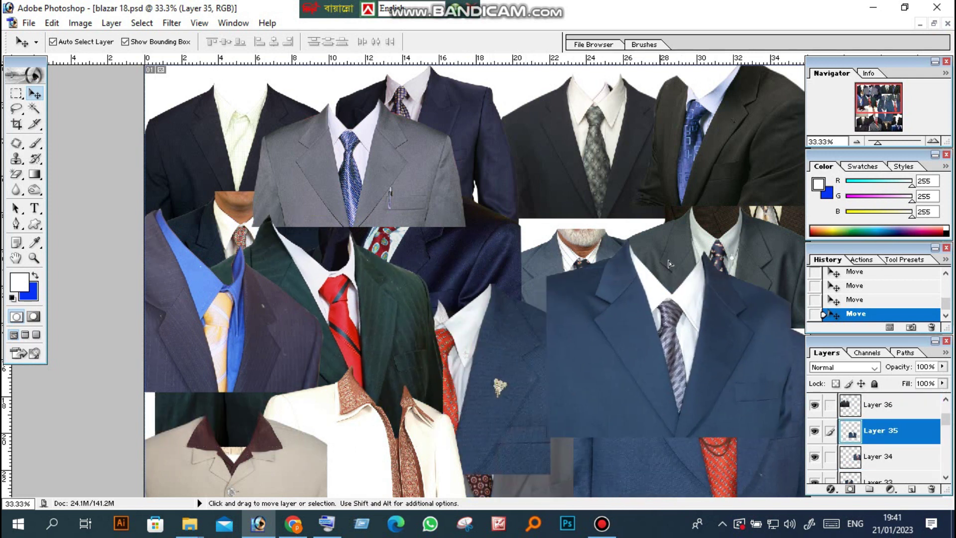
left_click_drag(554, 462, 339, 206)
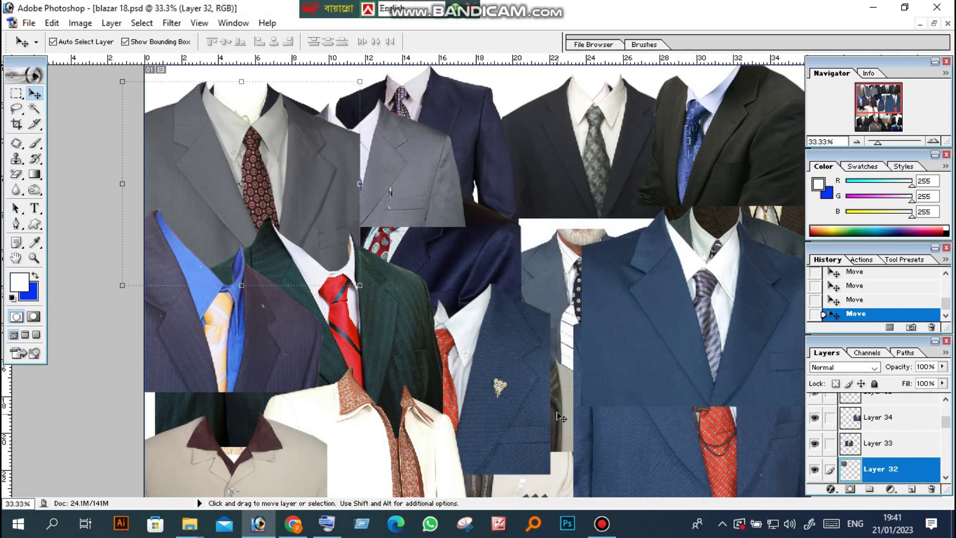
left_click_drag(561, 408, 590, 245)
left_click_drag(518, 383, 553, 427)
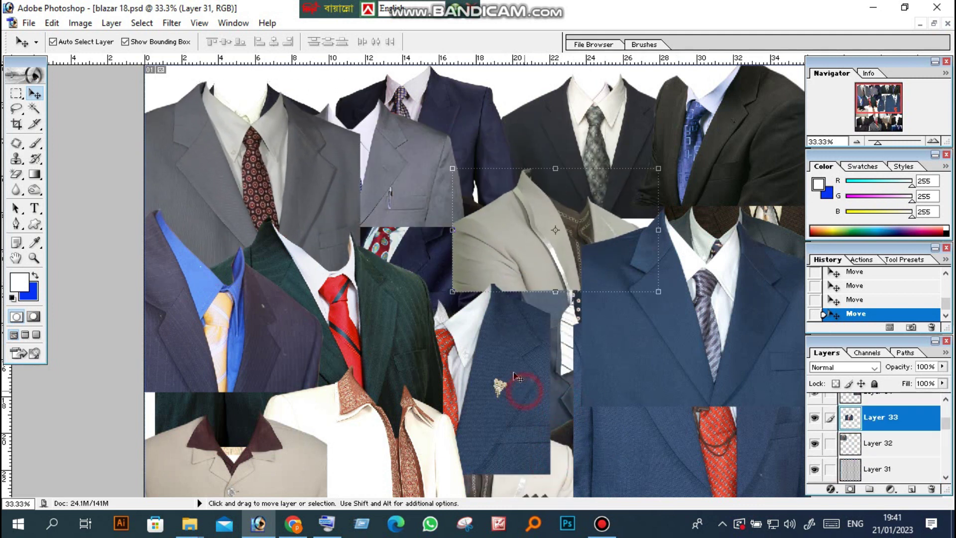
scroll(689, 398, "down", 3)
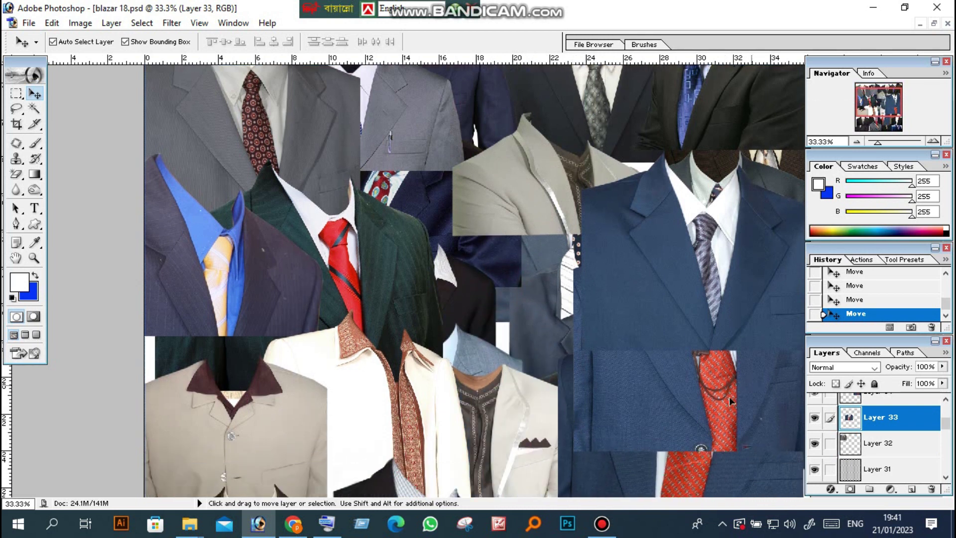
left_click_drag(618, 515, 552, 366)
mouse_move(486, 330)
left_mouse_down()
mouse_move(579, 271)
mouse_move(555, 268)
left_mouse_up()
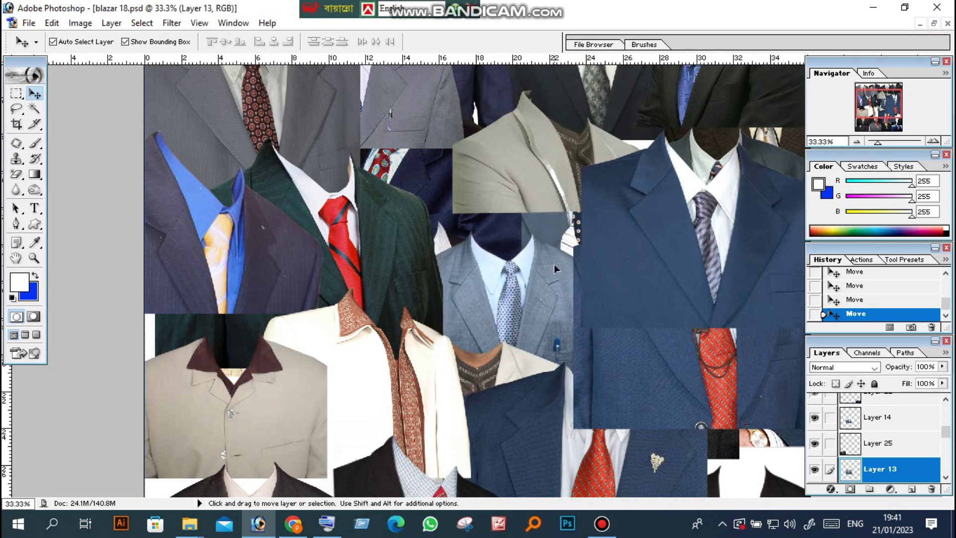
mouse_move(522, 279)
left_mouse_down()
mouse_move(557, 217)
mouse_move(540, 287)
left_mouse_up()
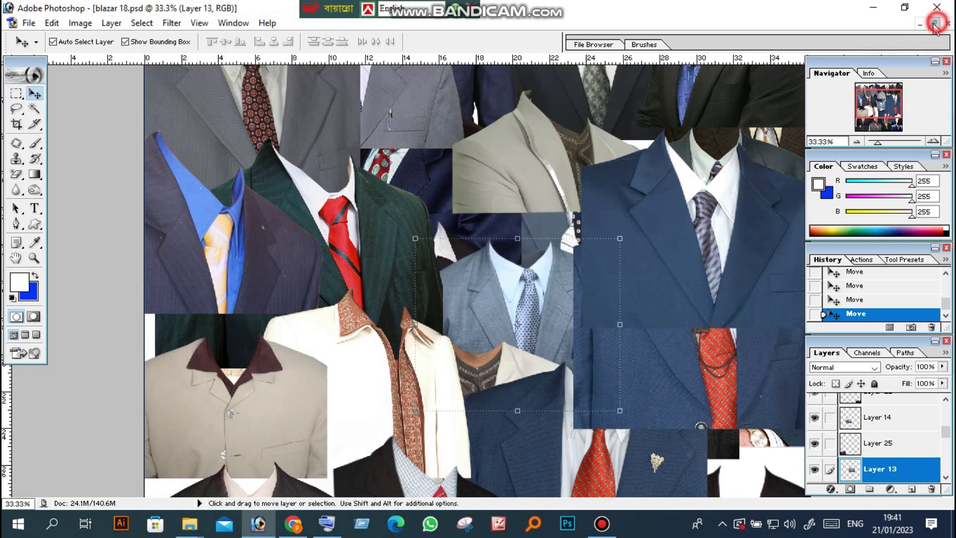
left_click(935, 23)
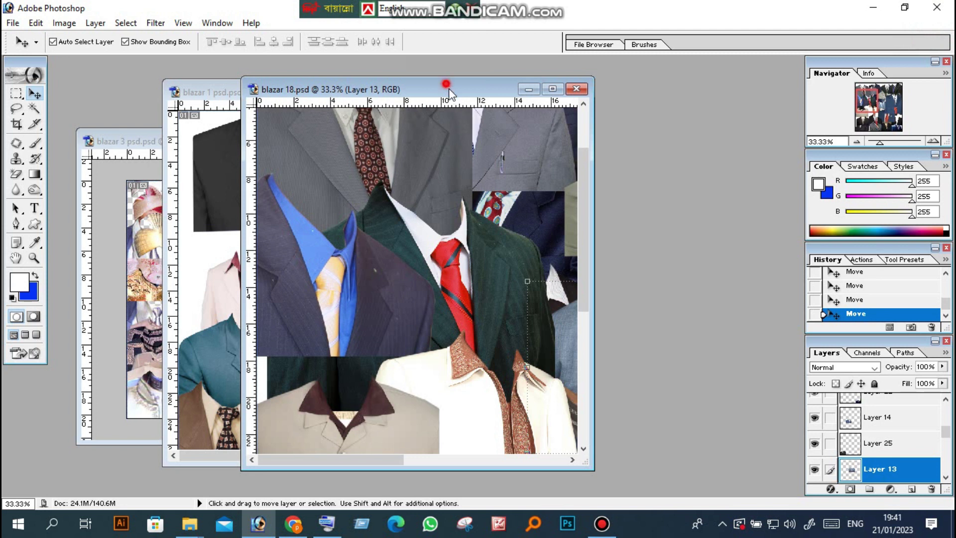
- Drag the blazar 18 and blazar 1 windows aside to uncover blazar 3
left_click_drag(450, 94, 621, 84)
left_click(317, 108)
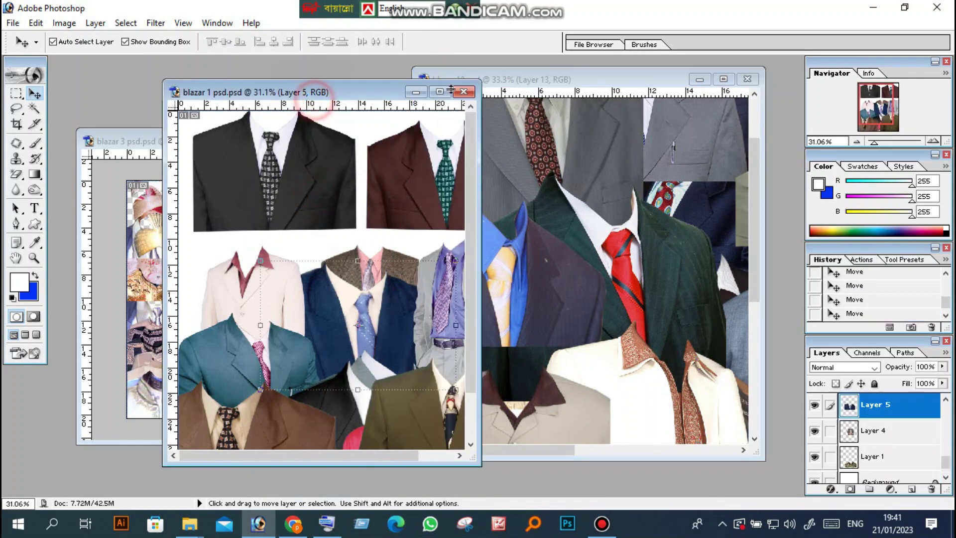
left_click_drag(322, 101, 518, 80)
- Fit blazar 3 to its window, then zoom in stepwise to 200% on the blue blazer
left_click(252, 212)
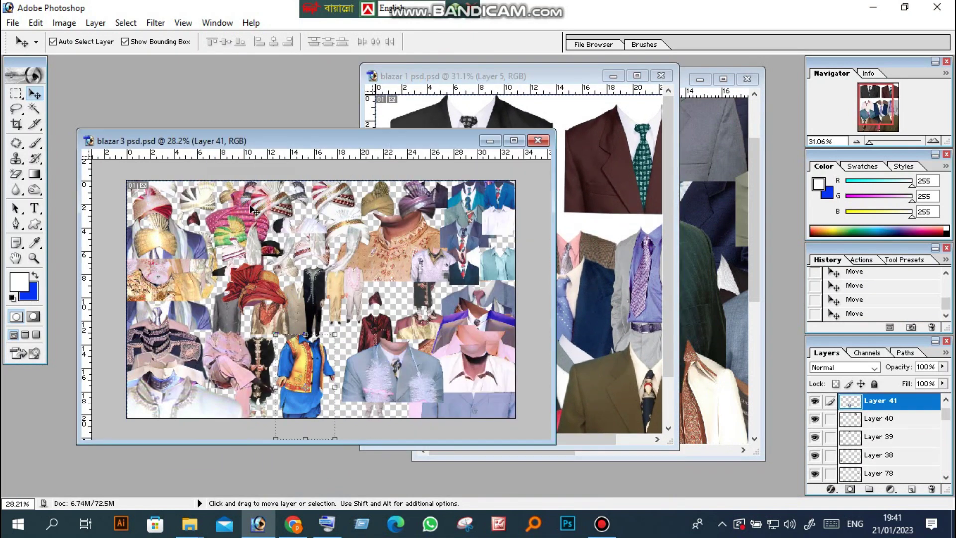
key("ctrl+0")
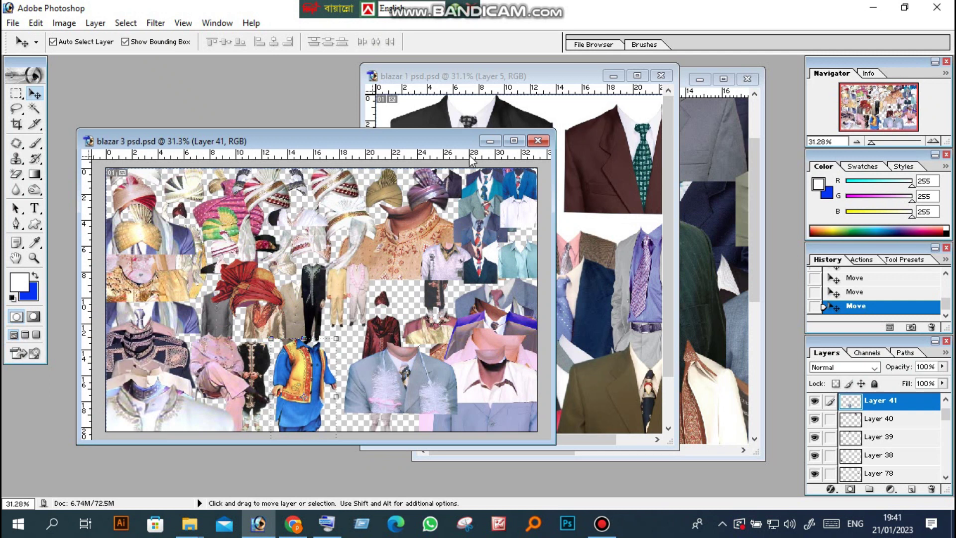
left_click(32, 258)
left_click(497, 228)
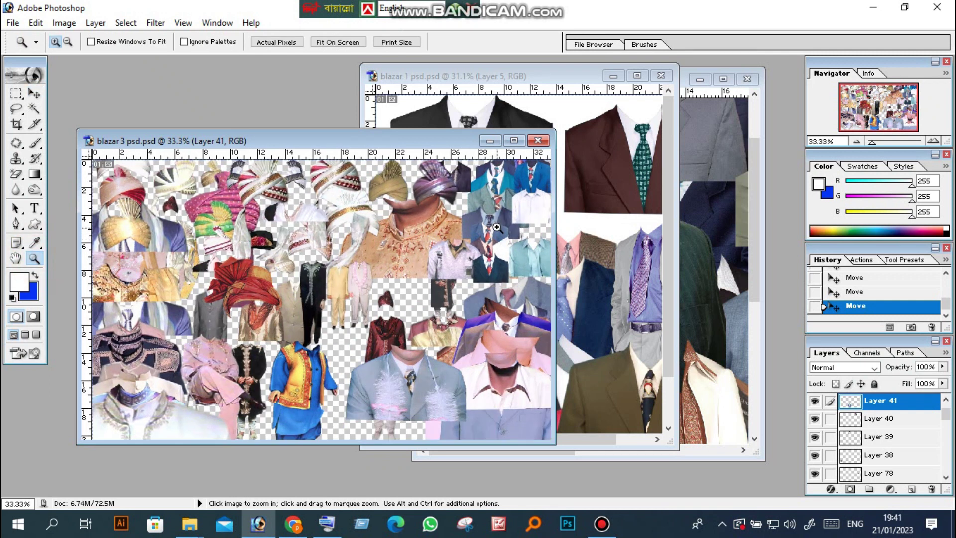
left_click(488, 226)
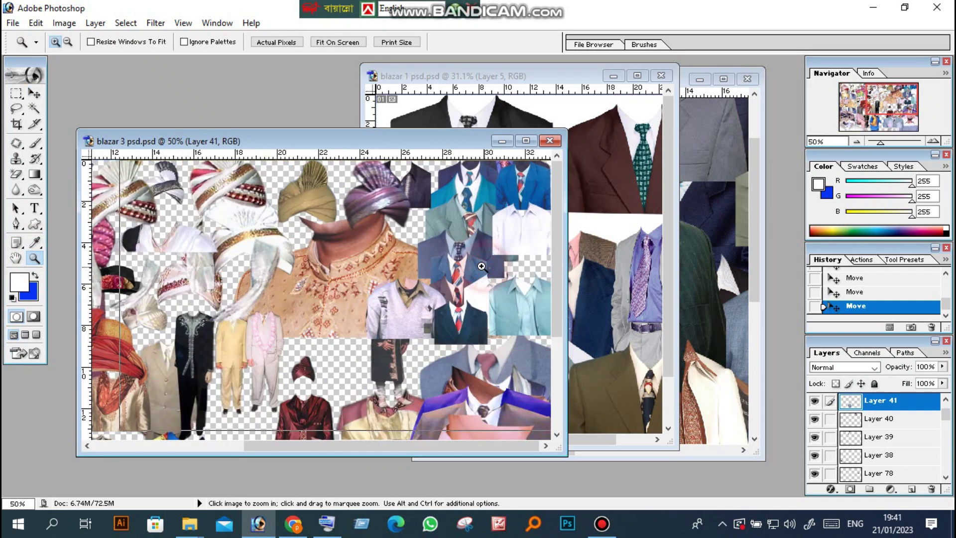
left_click(481, 267)
left_click(468, 248)
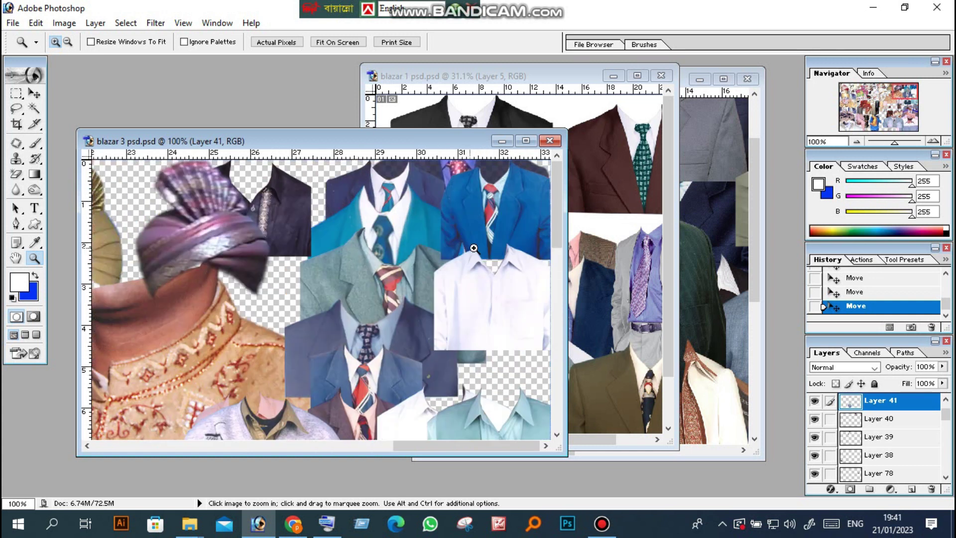
left_click(481, 248)
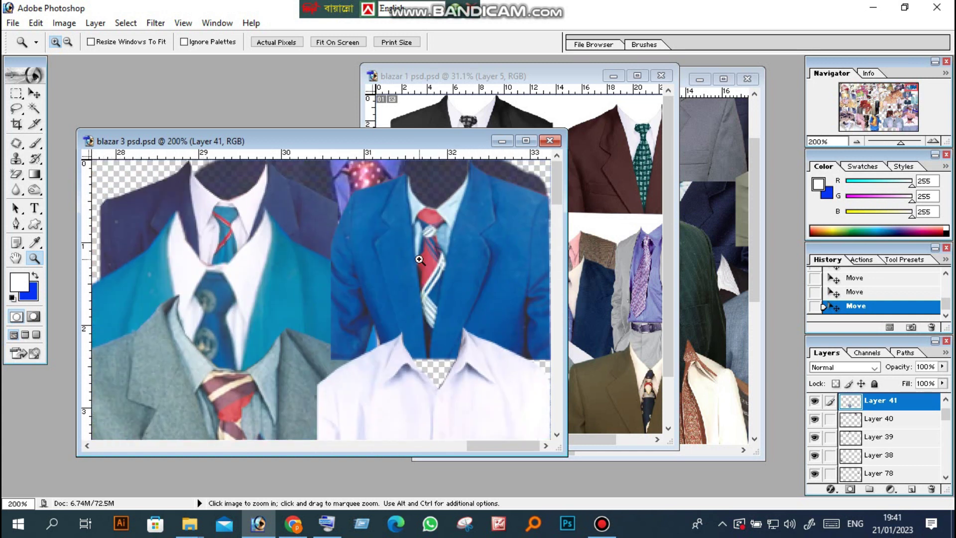
- Scroll down through the 200% view to the white shirt cutout
scroll(419, 259, "down", 2)
scroll(402, 273, "down", 3)
scroll(410, 274, "down", 3)
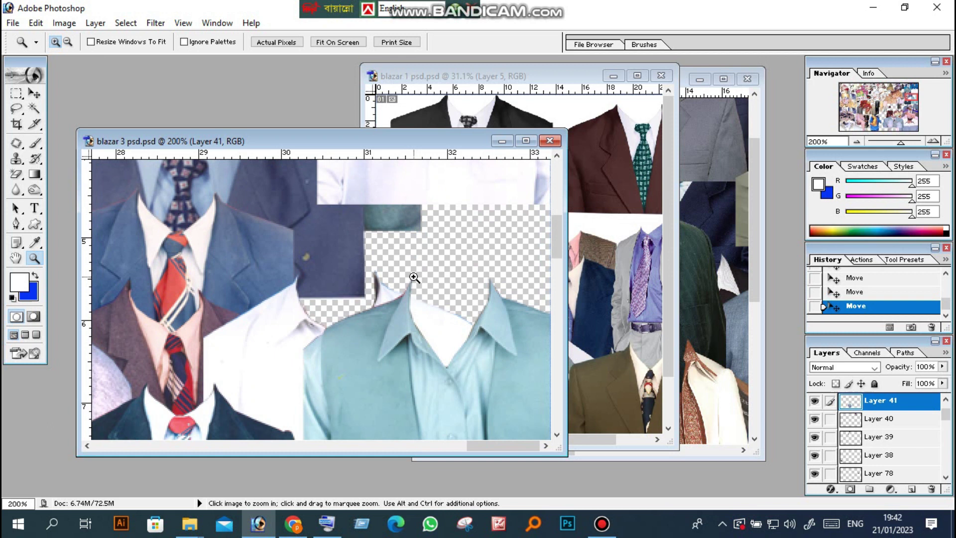
scroll(412, 278, "down", 3)
scroll(414, 279, "down", 3)
scroll(414, 279, "down", 3)
scroll(410, 278, "down", 3)
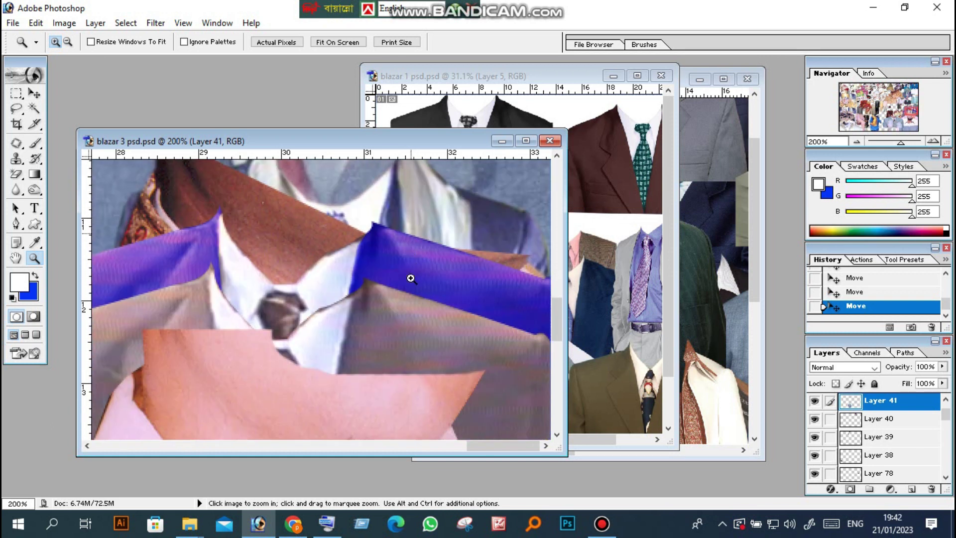
scroll(406, 294, "down", 3)
scroll(403, 303, "down", 3)
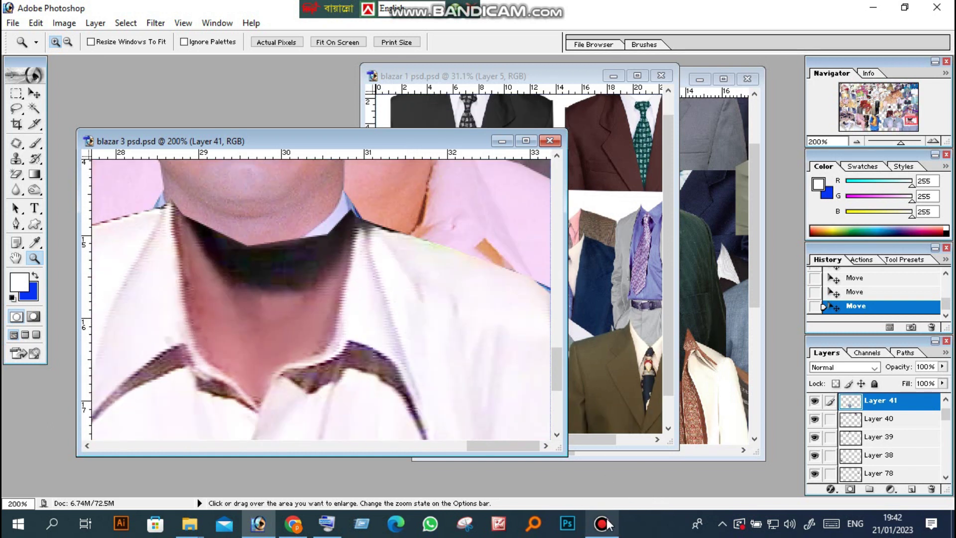
left_click(603, 523)
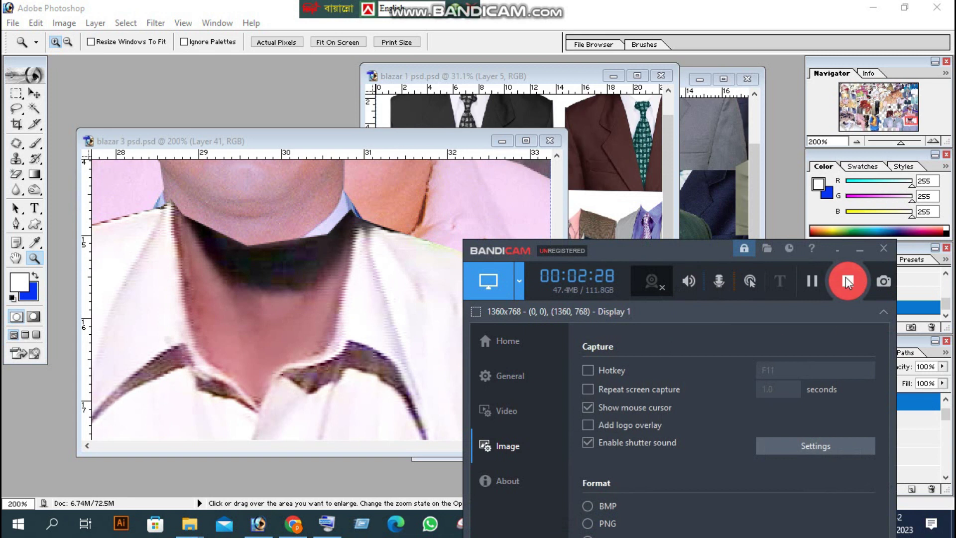
left_click_drag(812, 284, 820, 193)
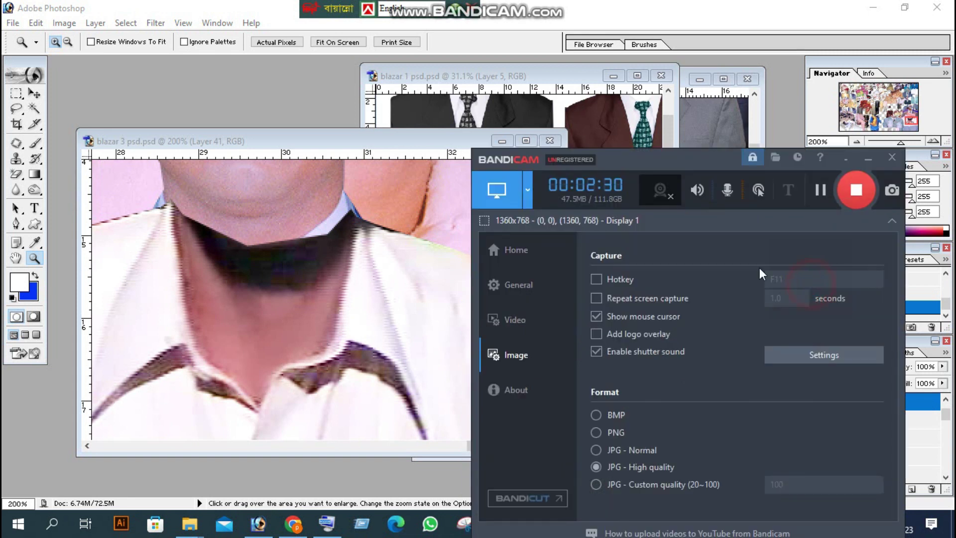
- Zoom in on the shirt collar, maximise blazar 3, then Fit on Screen
left_click(863, 161)
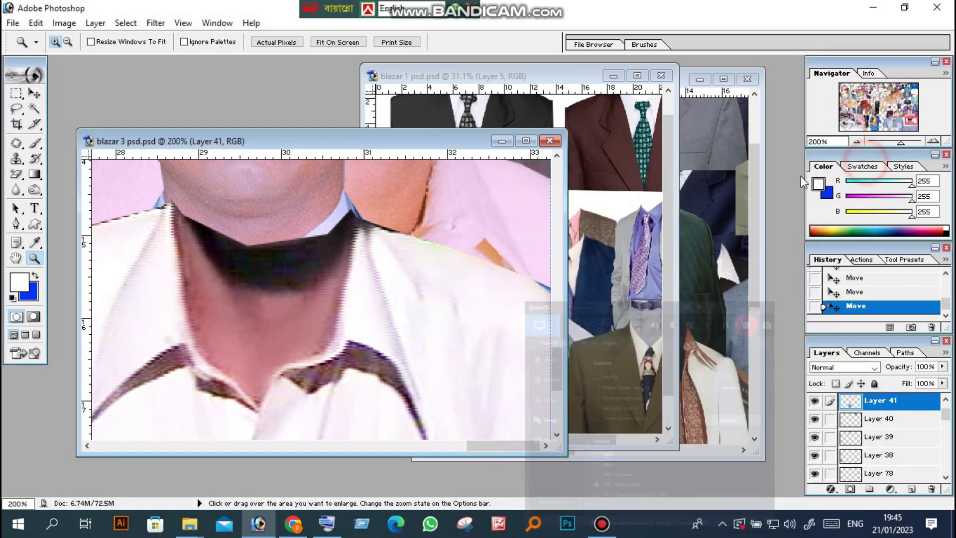
left_click(386, 189)
left_click(523, 142)
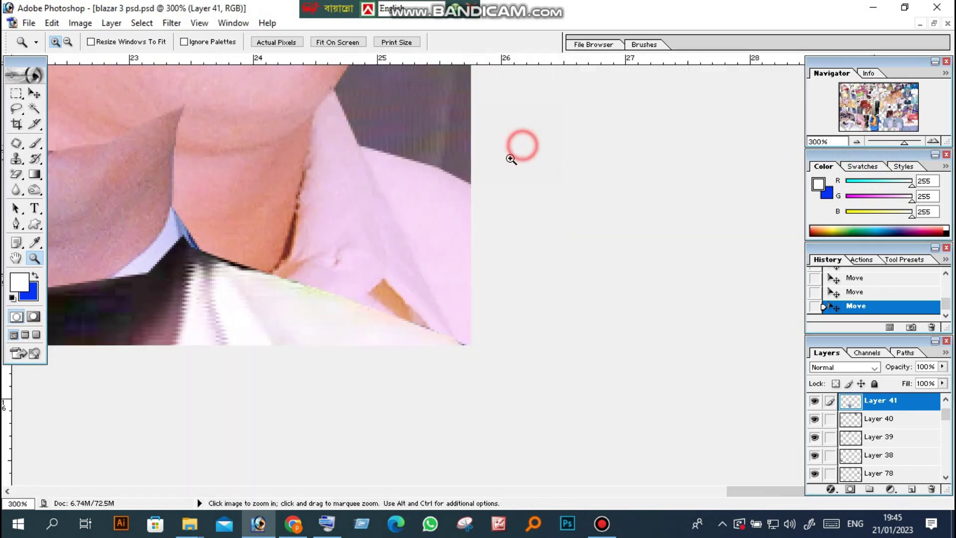
scroll(420, 227, "up", 3)
scroll(419, 228, "up", 3)
scroll(420, 228, "up", 3)
scroll(420, 228, "up", 3)
right_click(418, 225)
left_click(464, 238)
- Magnify up to the white jacket collar, then fit the whole collage on screen again
left_click(464, 238)
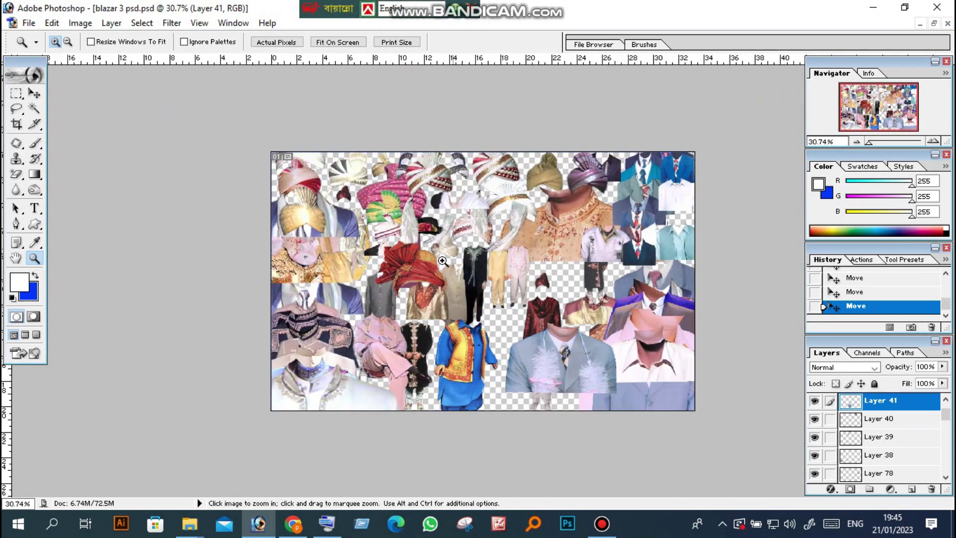
left_click(349, 309)
left_click(199, 405)
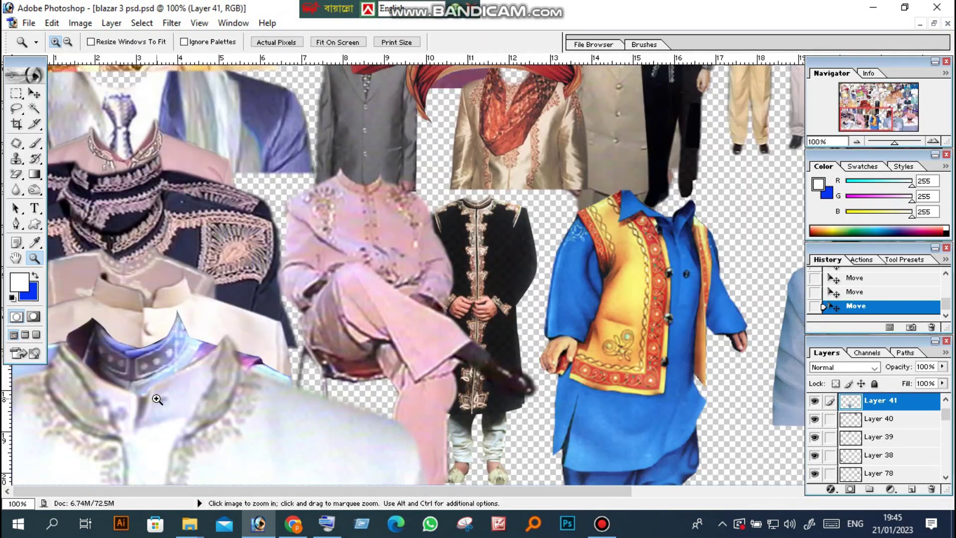
left_click(153, 351)
scroll(158, 335, "up", 2)
scroll(160, 337, "up", 2)
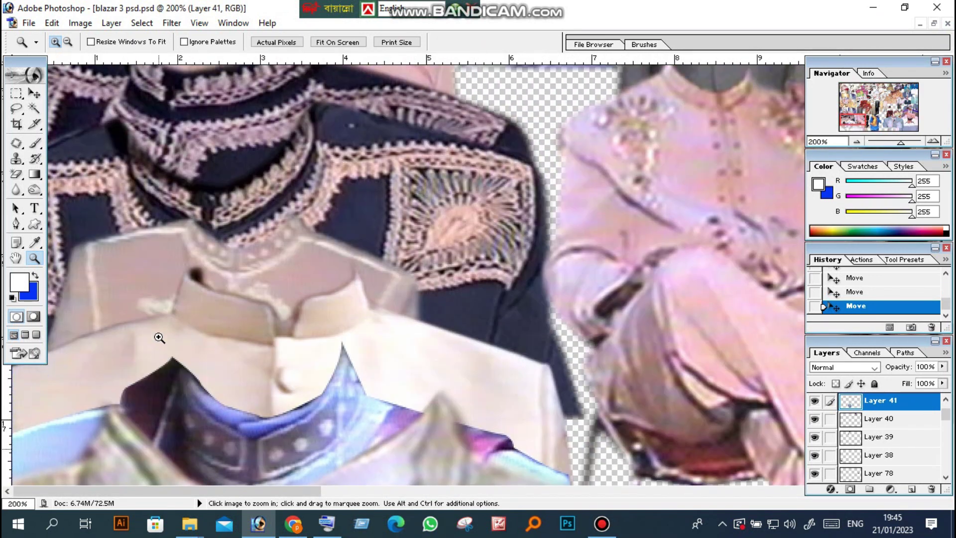
right_click(354, 285)
left_click(369, 296)
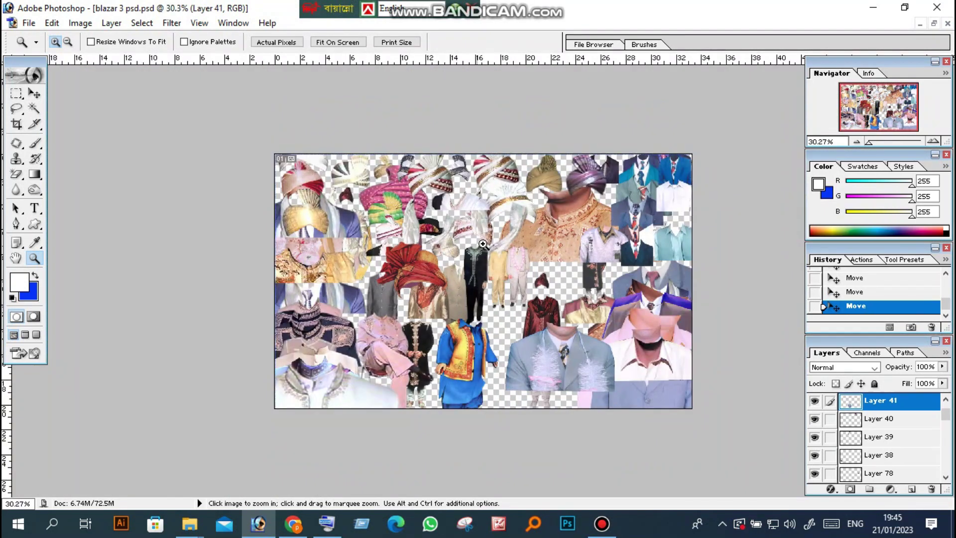
- Select the Crop tool and return blazar 3 to a floating window
scroll(484, 246, "down", 1)
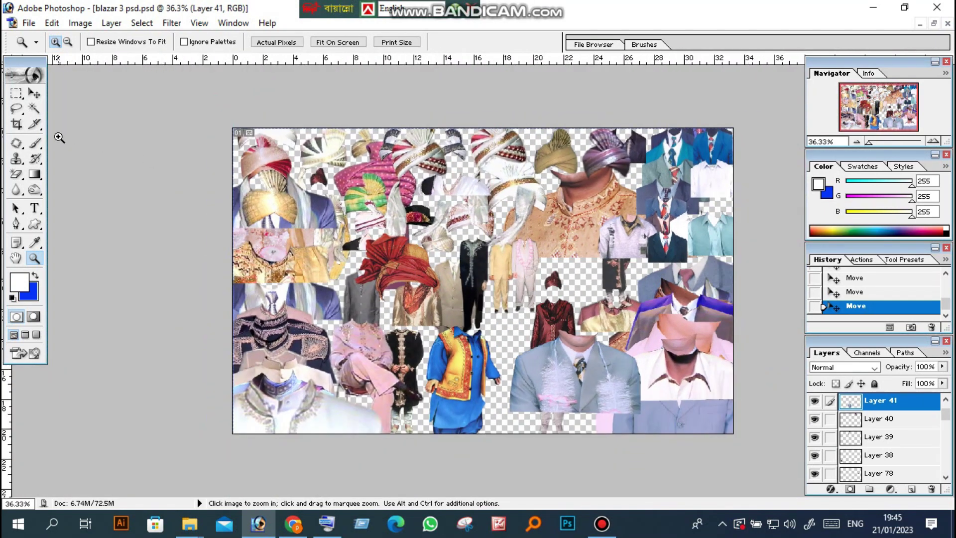
left_click(19, 126)
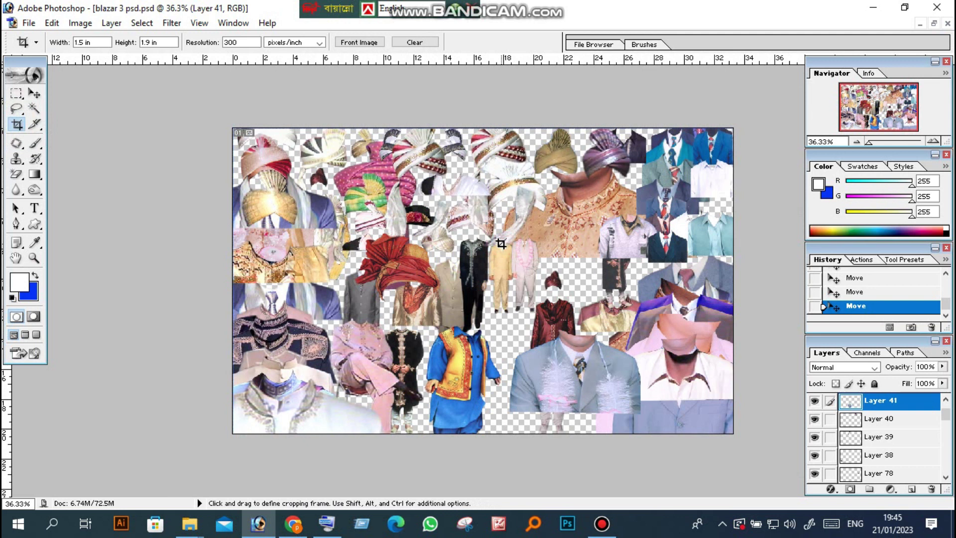
scroll(501, 243, "down", 1)
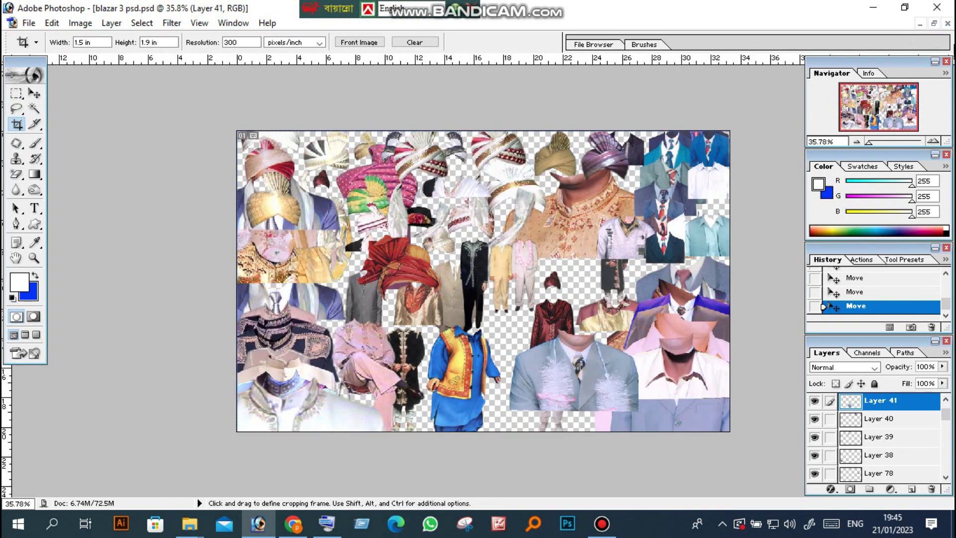
left_click(935, 24)
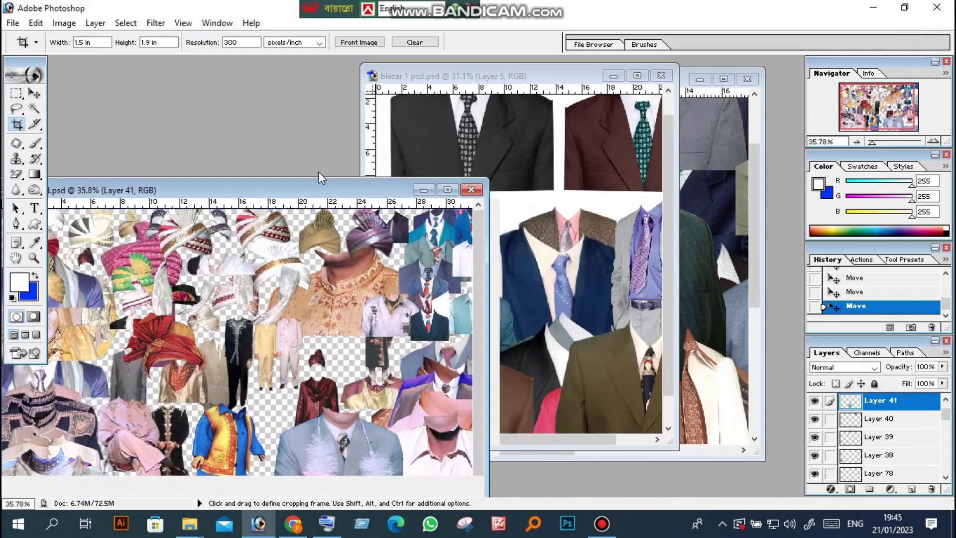
- Move blazar 3 left, widen and reposition blazar 1, then maximise blazar 18
left_click_drag(420, 141, 313, 134)
left_click(559, 154)
scroll(560, 154, "up", 1)
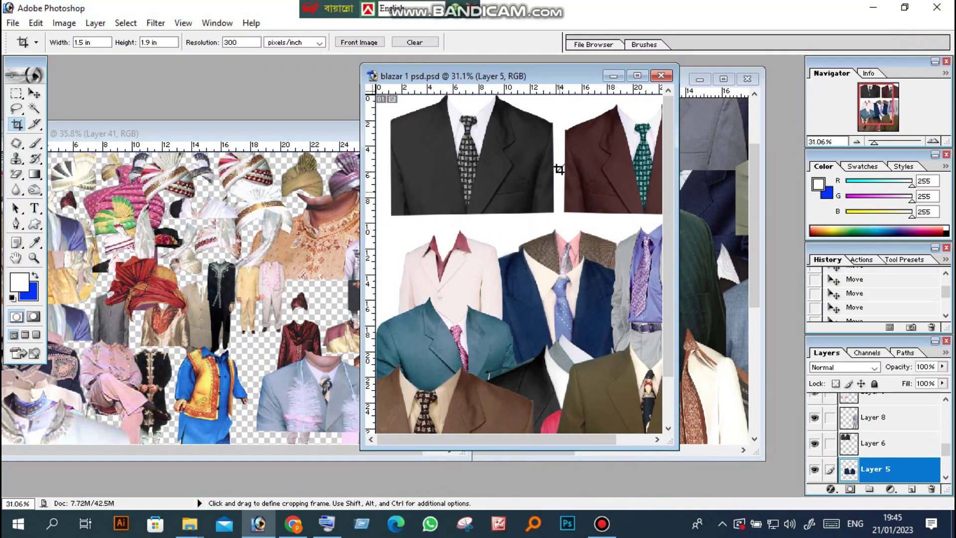
left_click_drag(676, 155, 801, 155)
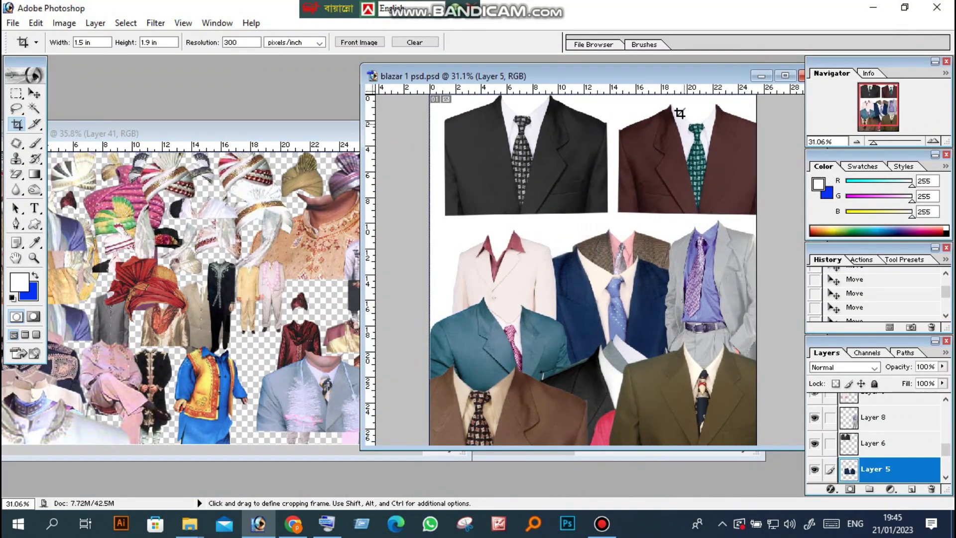
left_click_drag(673, 83, 312, 110)
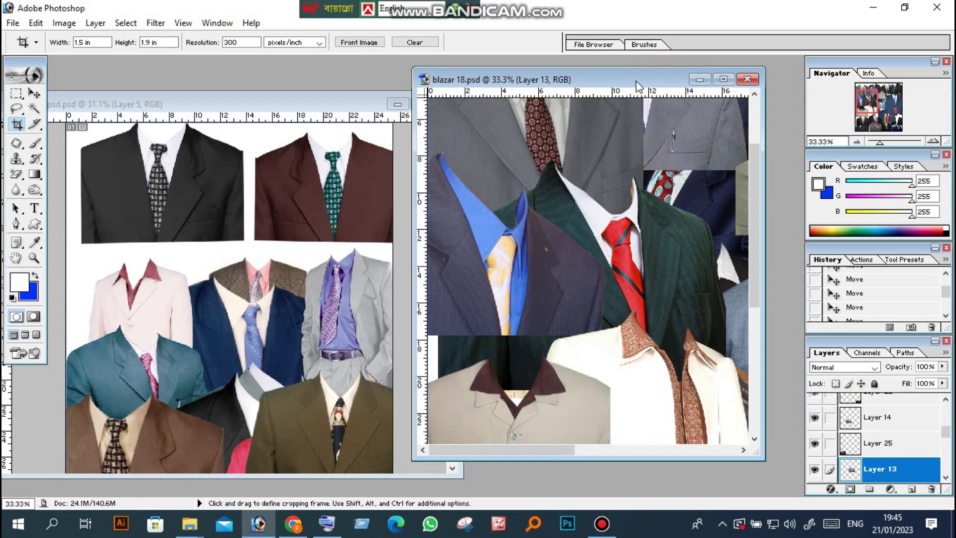
left_click_drag(636, 81, 447, 117)
left_click(557, 115)
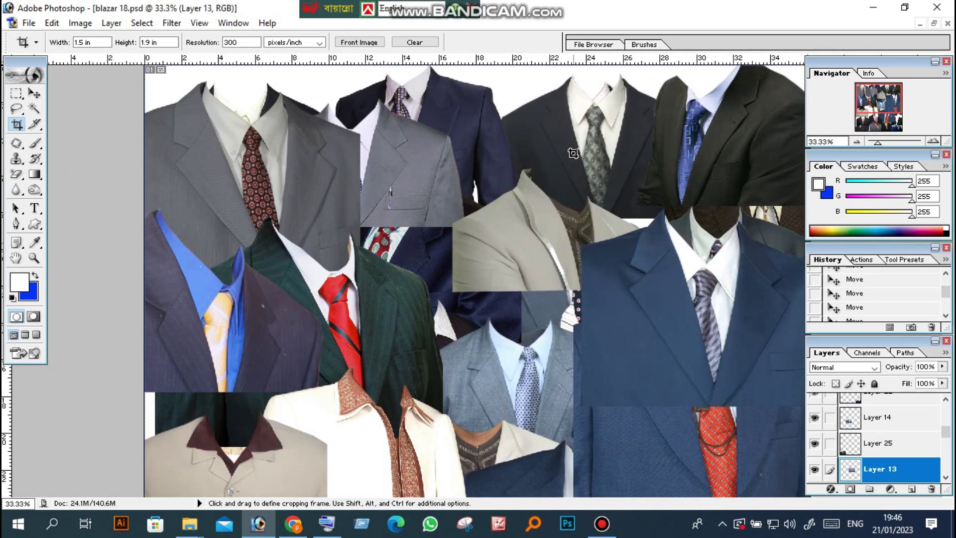
- Fit the blazar 18 collage on screen and return it to a floating window
left_click(30, 258)
right_click(406, 256)
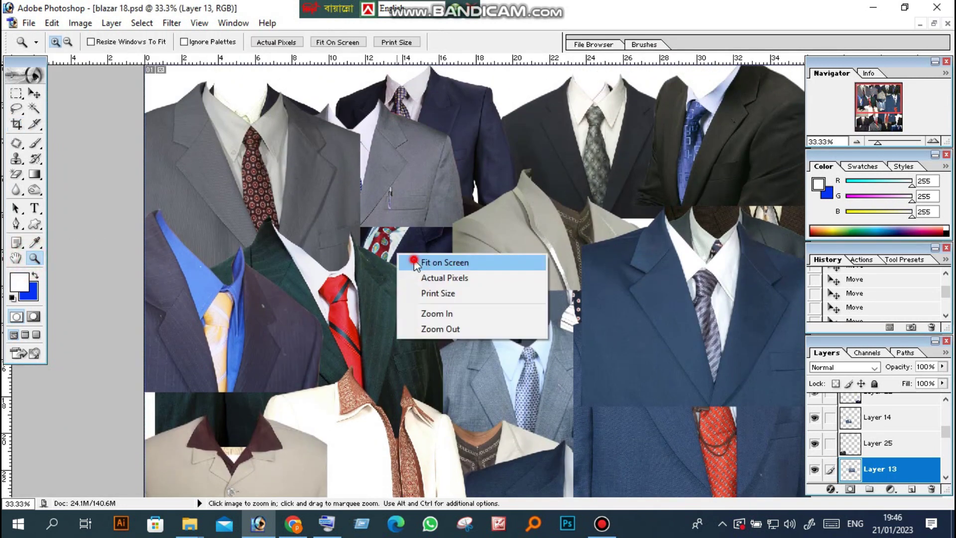
left_click(413, 259)
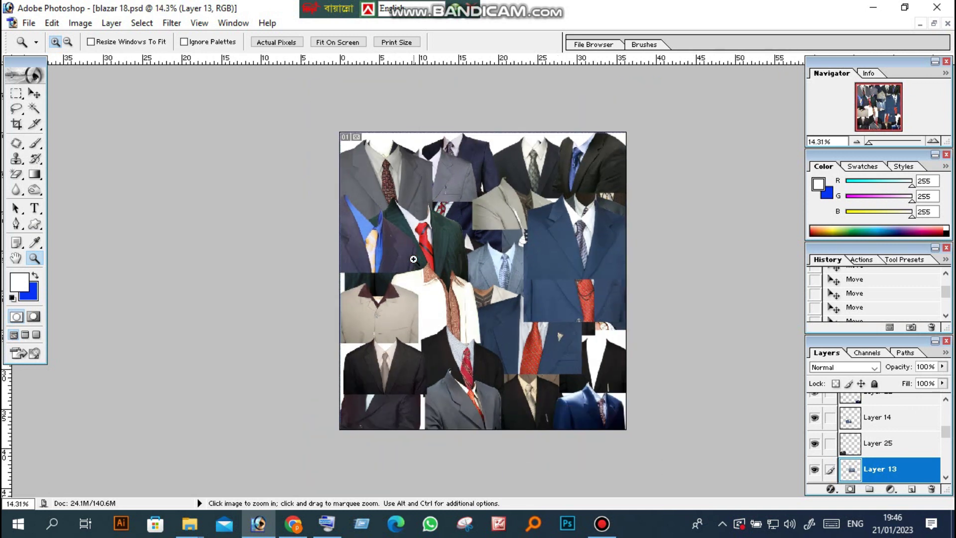
left_click(544, 190, "alt")
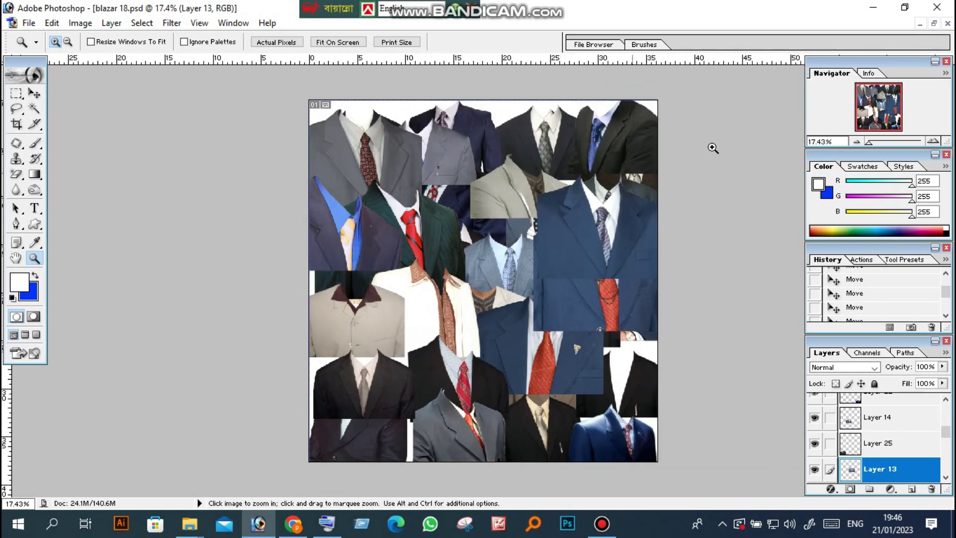
left_click(935, 23)
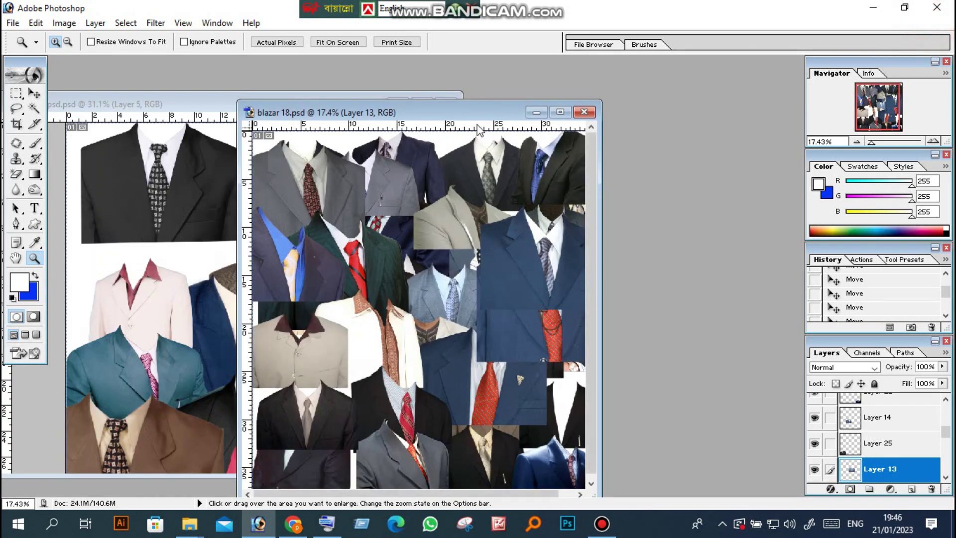
- Reposition and enlarge the blazar 18 window, zooming to about 14.6%
left_click_drag(478, 108, 309, 103)
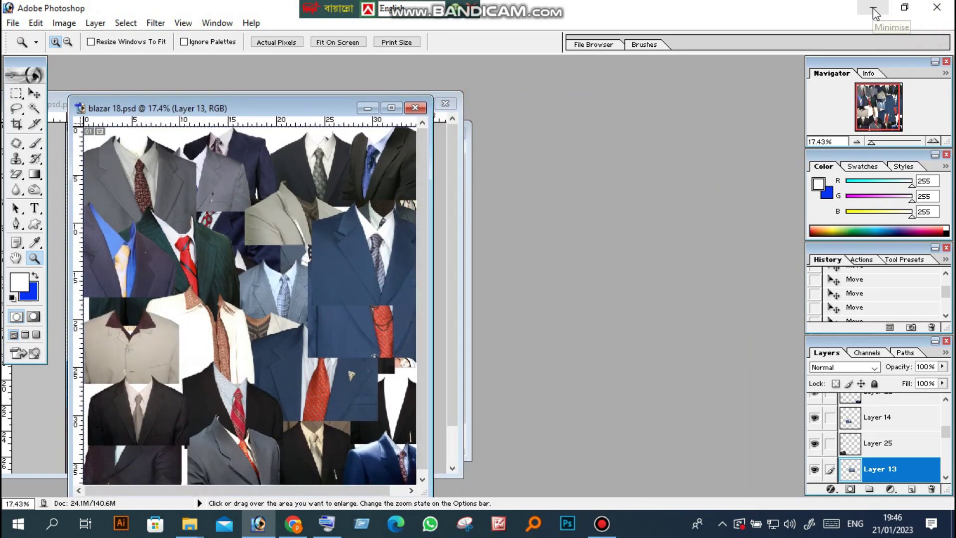
left_click_drag(149, 111, 333, 95)
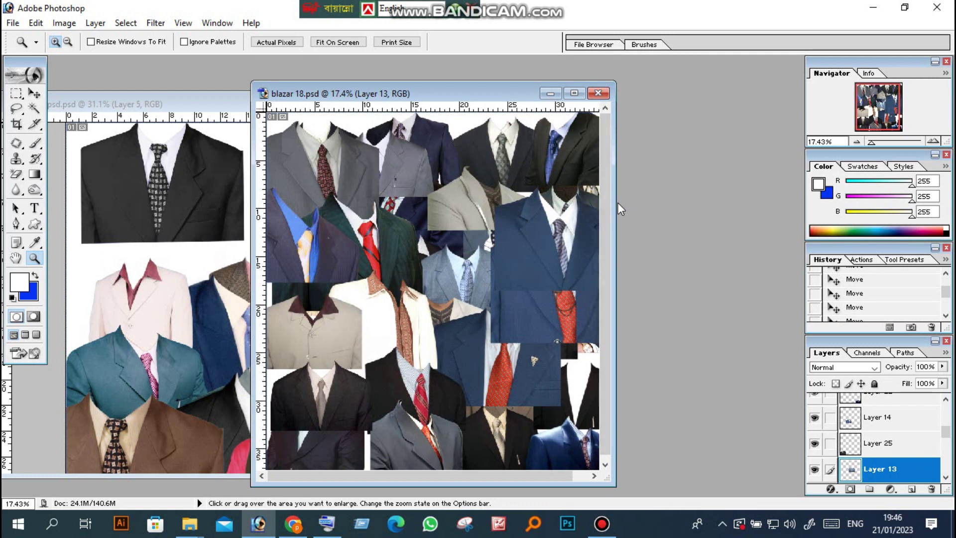
left_click_drag(616, 204, 755, 211)
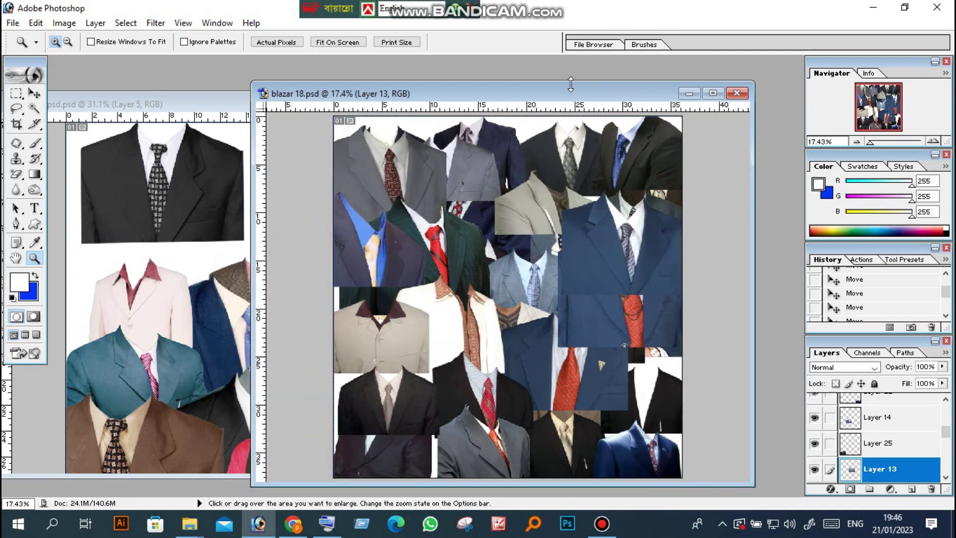
left_click_drag(567, 81, 566, 56)
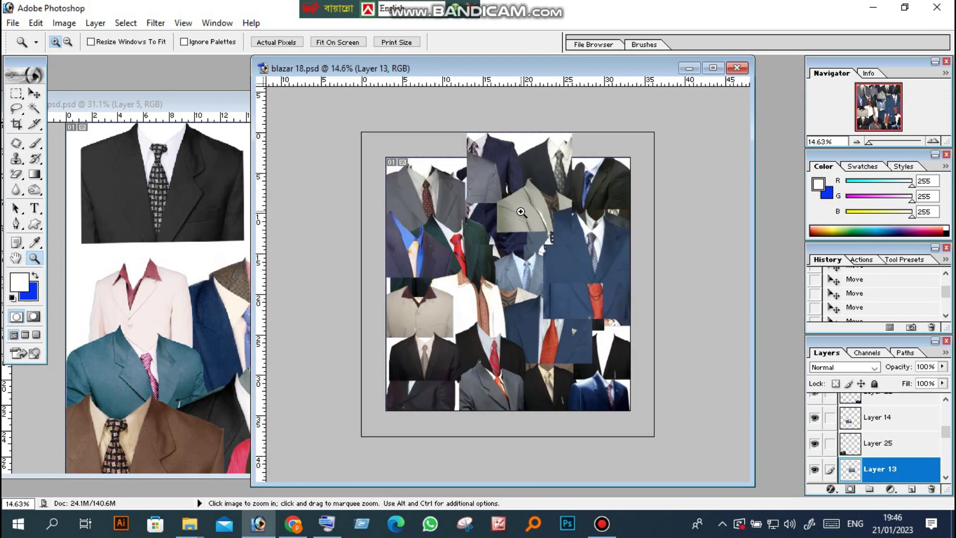
left_click(521, 214, "alt")
left_click(521, 216)
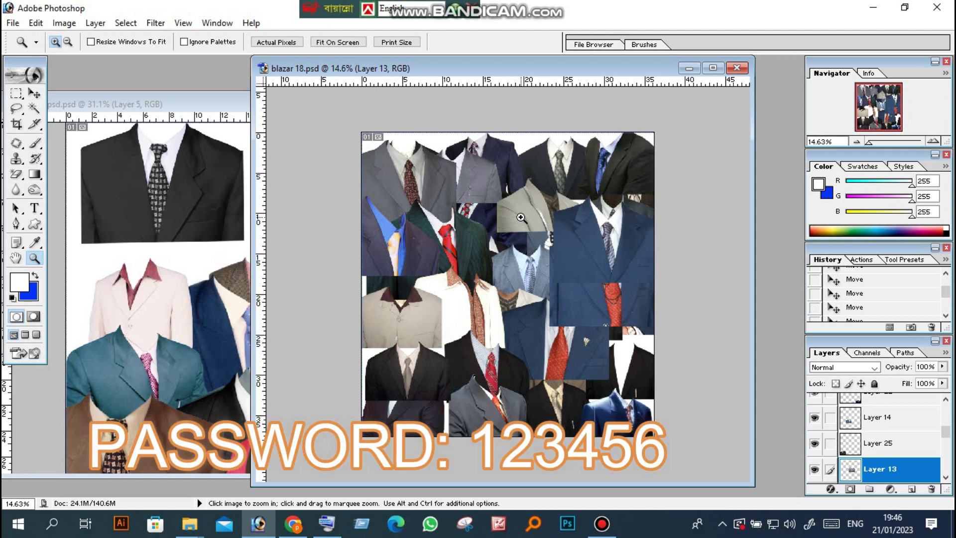
- Maximize the blazar 18 window and zoom in and out to review the collage
left_click(521, 217, "alt")
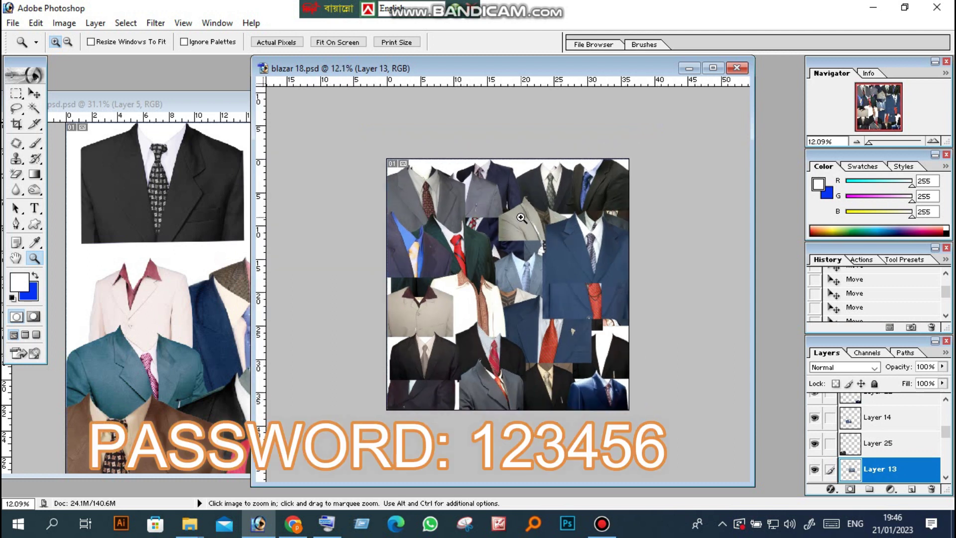
left_click(521, 218)
left_click(518, 231)
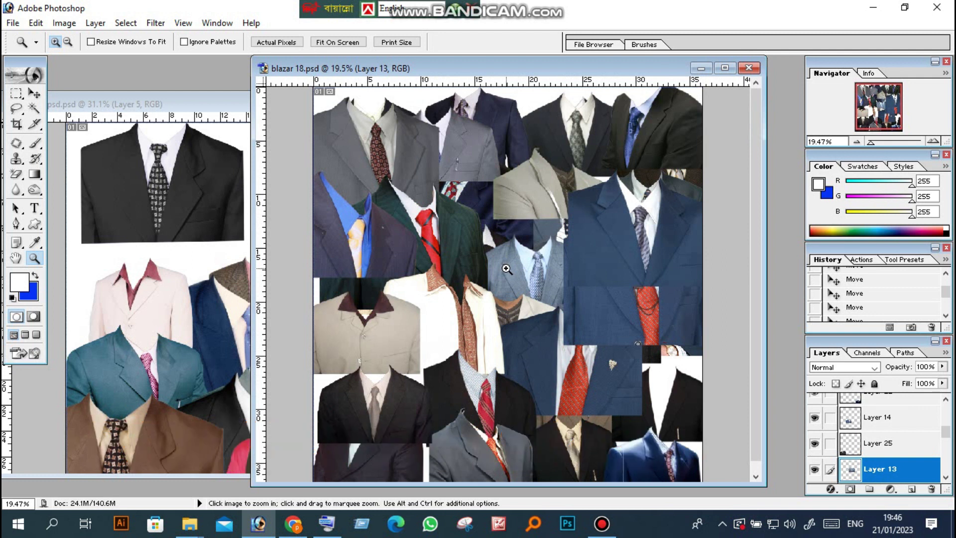
left_click(726, 68)
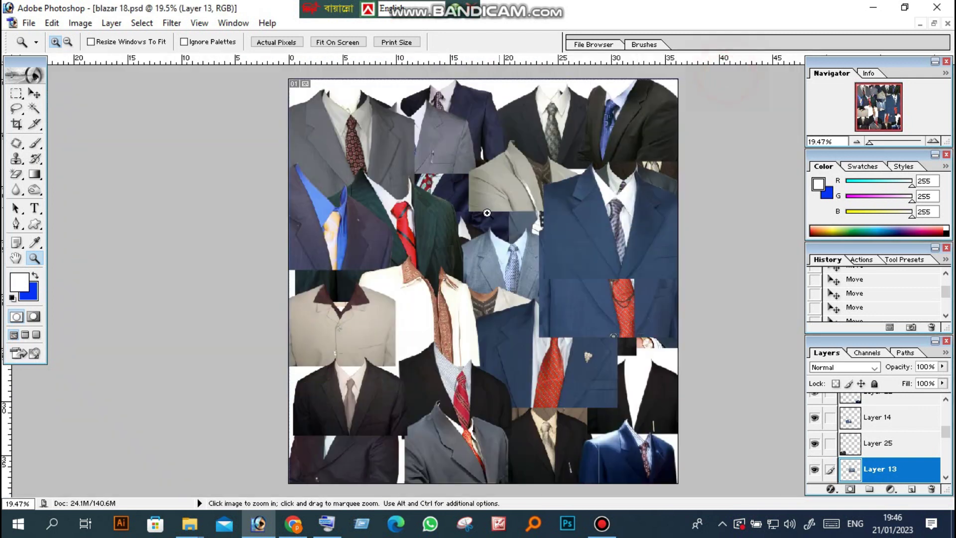
left_click(487, 213, "alt")
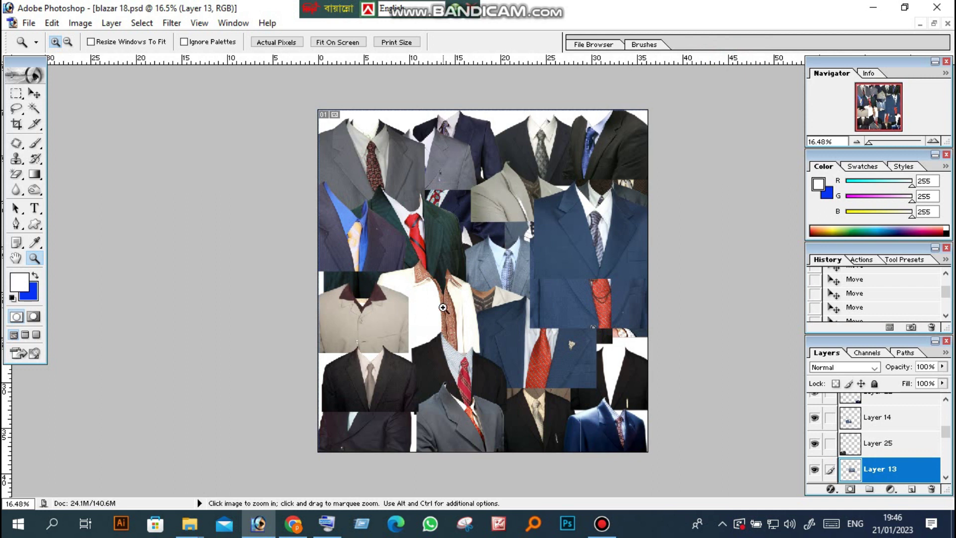
left_click(442, 308, "alt")
left_click(447, 308, "alt")
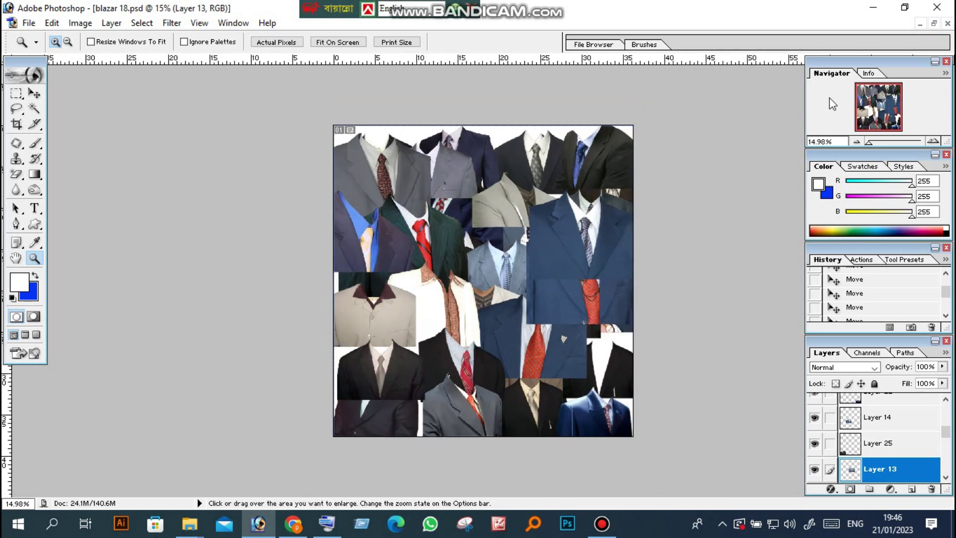
- Restore blazar 18 to a floating window, move it left, and minimize Photoshop to the desktop
left_click(934, 25)
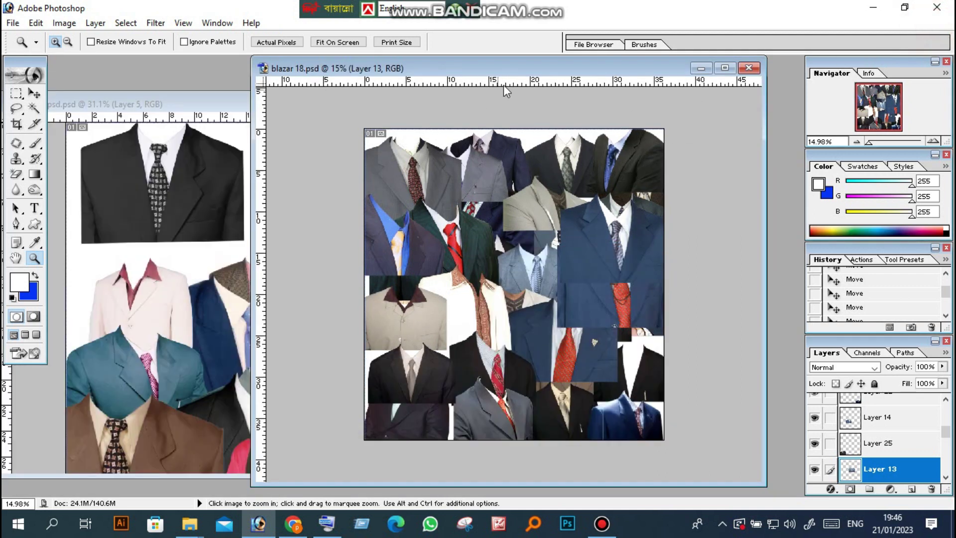
left_click_drag(439, 80, 272, 89)
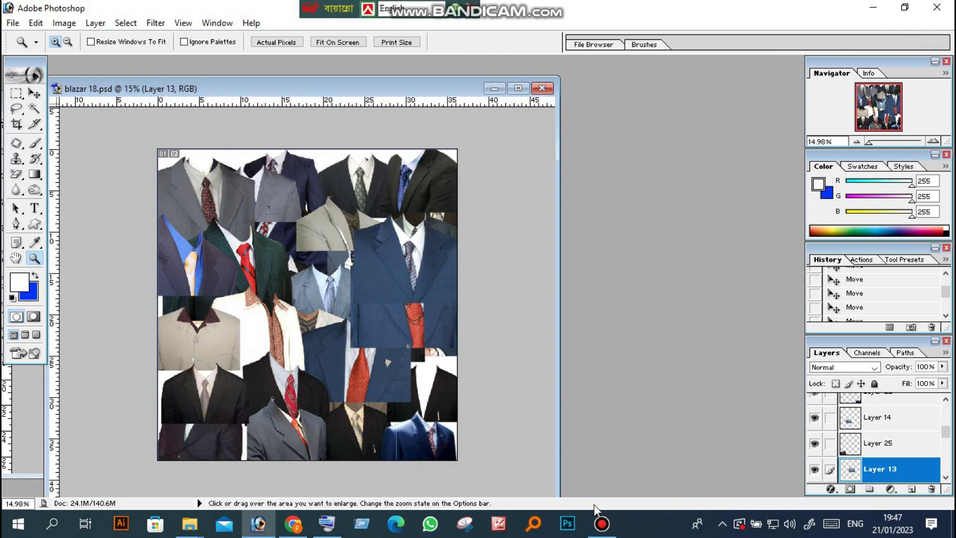
left_click(873, 7)
left_click(602, 524)
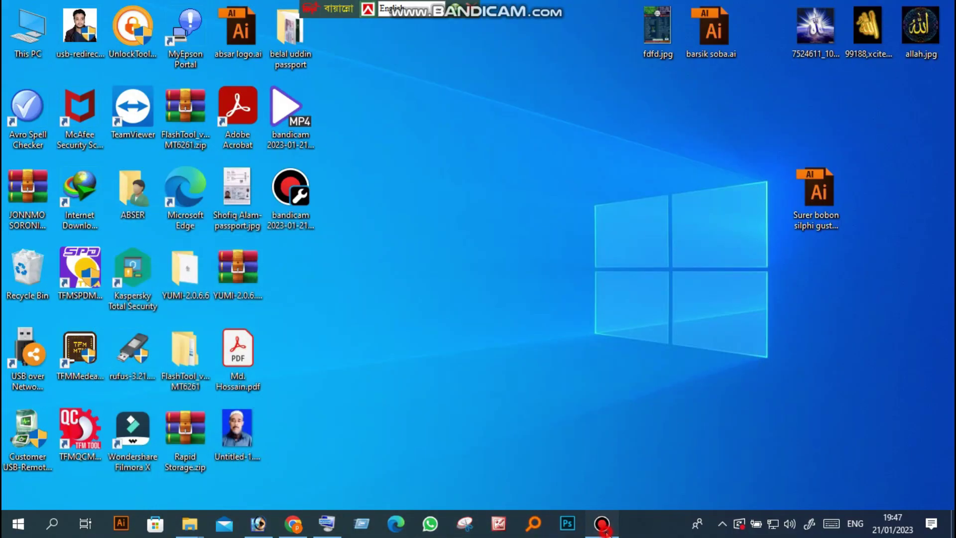